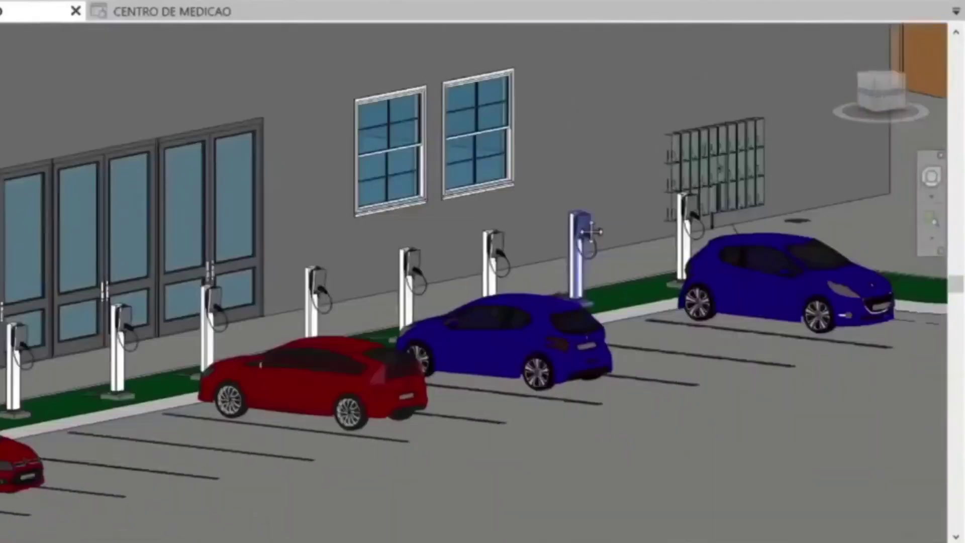
Step: Examine the vehicle charging spaces, the two office buildings and the pole-mounted substation in the 3D site model
shift+middle_drag(592, 231, 558, 247)
scroll(200, 328, down, 1)
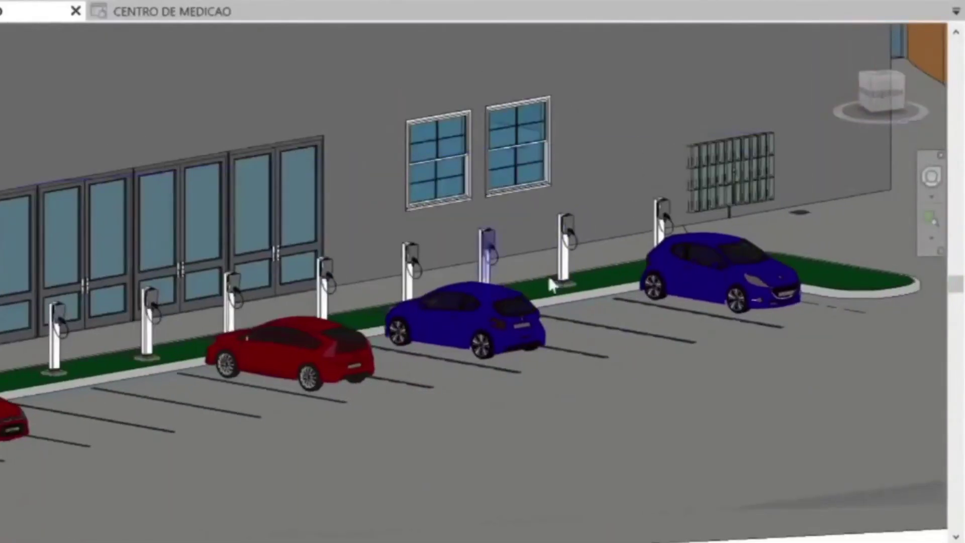
scroll(805, 176, up, 3)
shift+middle_drag(807, 186, 785, 197)
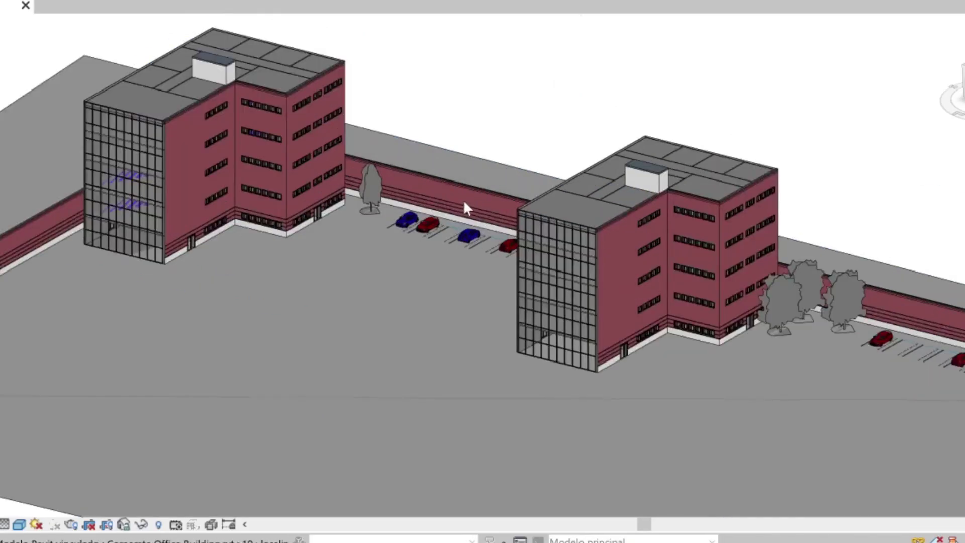
scroll(464, 200, up, 6)
scroll(471, 304, down, 6)
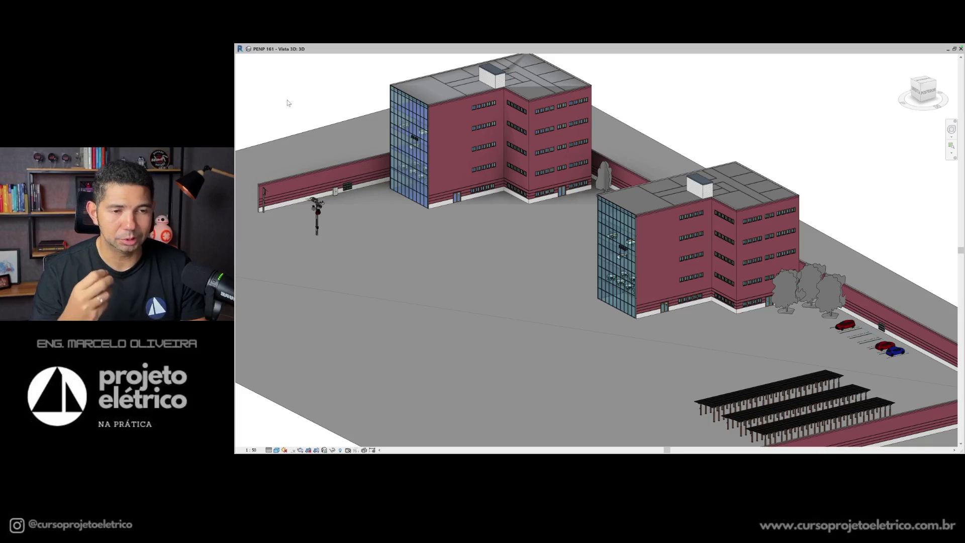
click(318, 211)
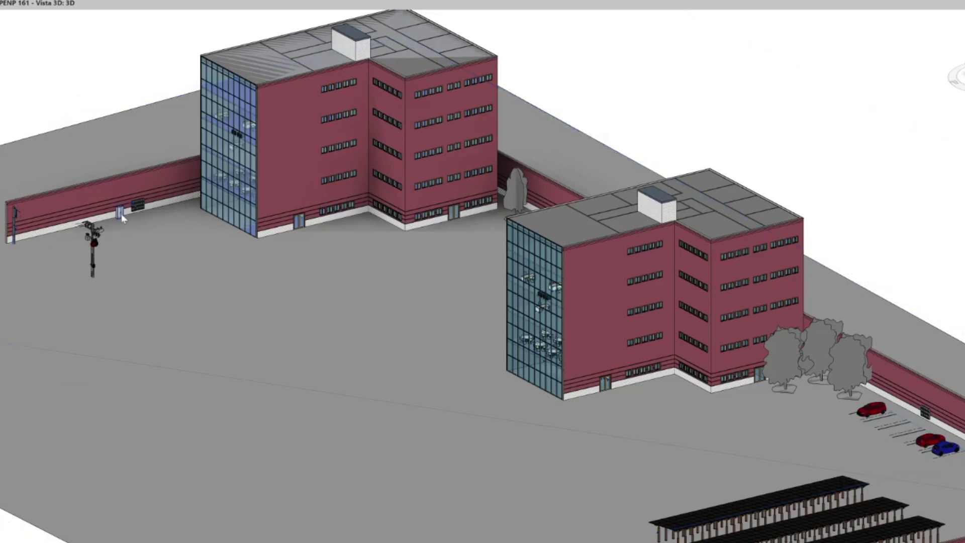
mouse_move(120, 222)
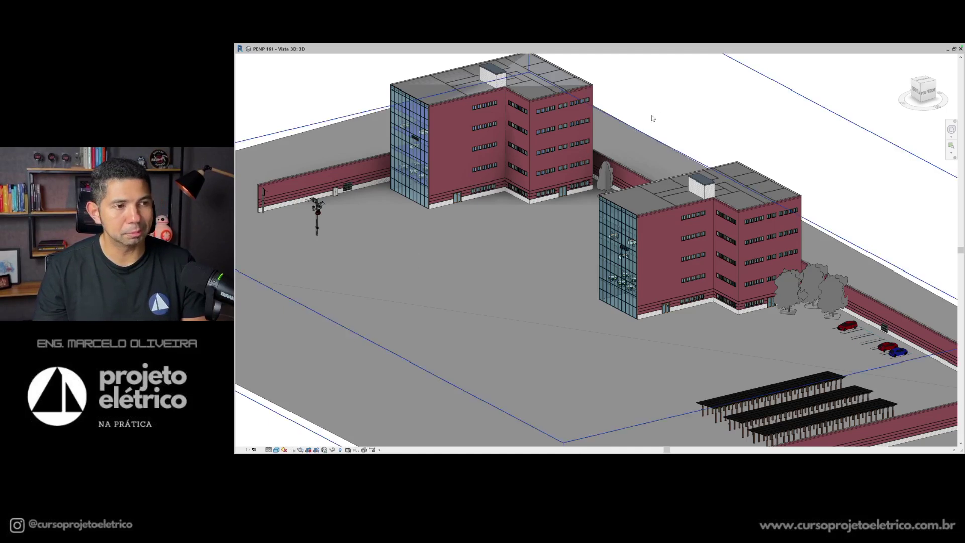
Step: Inspect the glazed building facades, the charging stations along the wall and the pole-mounted substation from the right side of the 3D model
scroll(522, 176, down, 2)
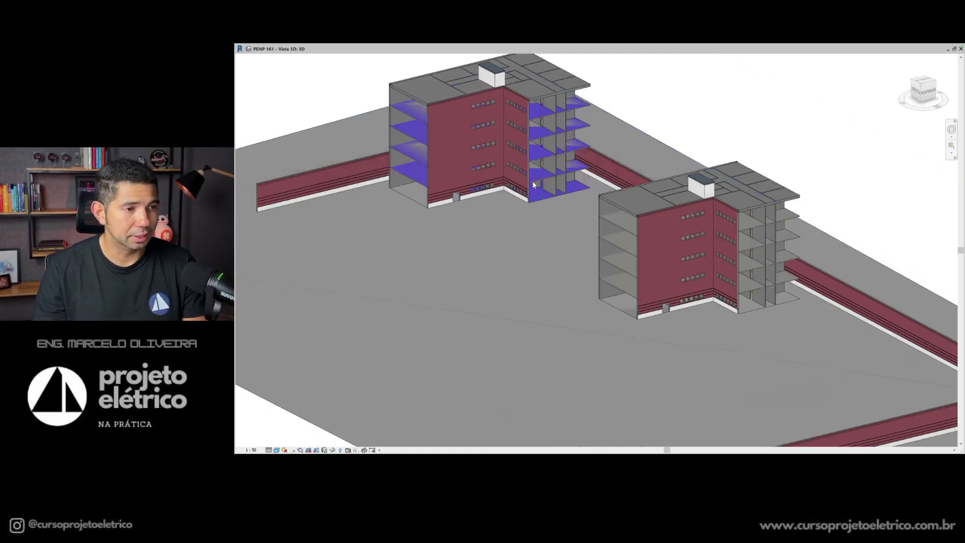
scroll(533, 181, up, 3)
shift+middle_drag(560, 192, 604, 204)
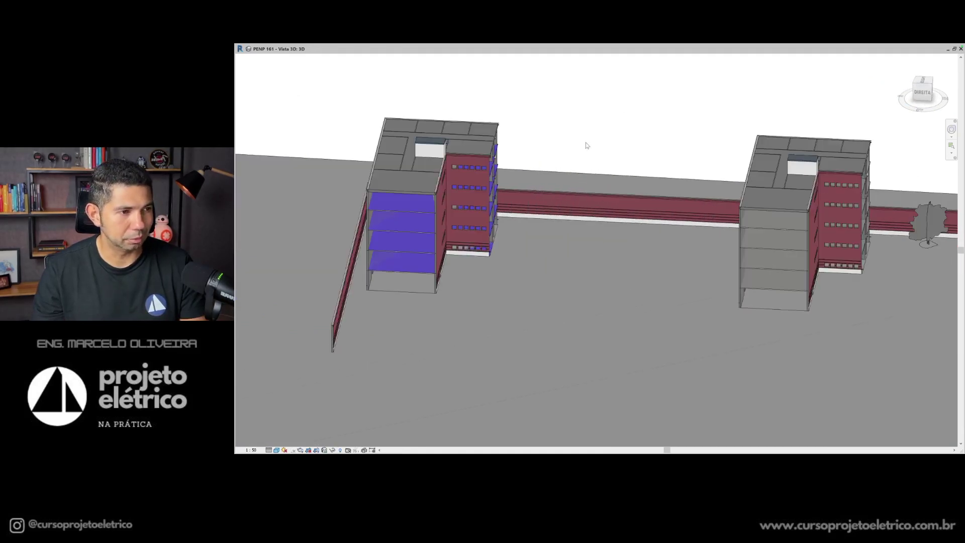
middle_drag(586, 143, 593, 145)
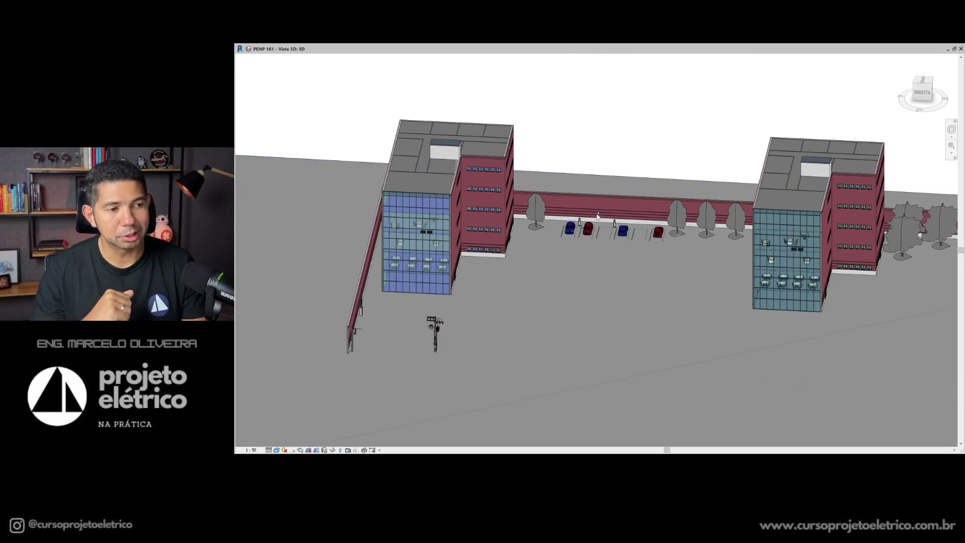
scroll(594, 221, up, 2)
scroll(594, 220, up, 4)
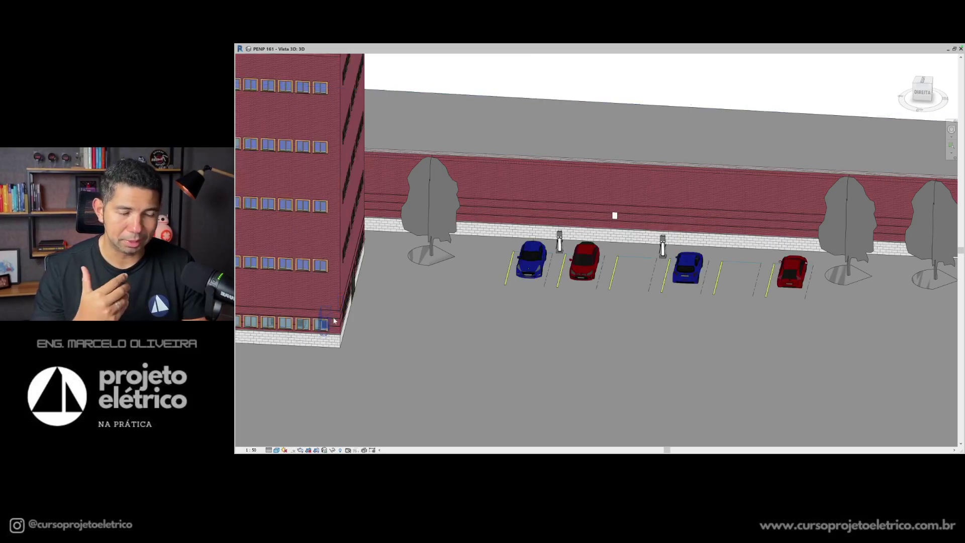
middle_drag(332, 348, 564, 170)
middle_drag(436, 408, 676, 205)
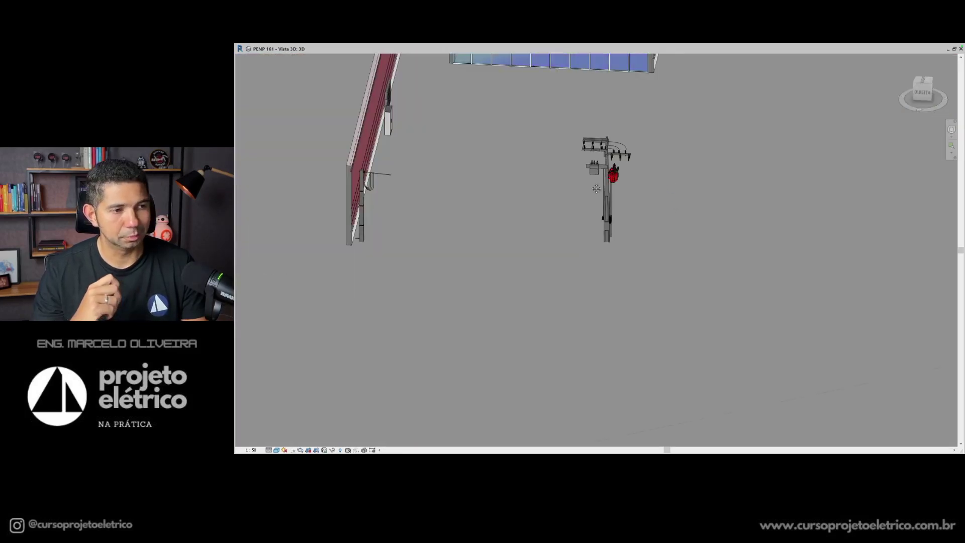
middle_drag(530, 235, 479, 311)
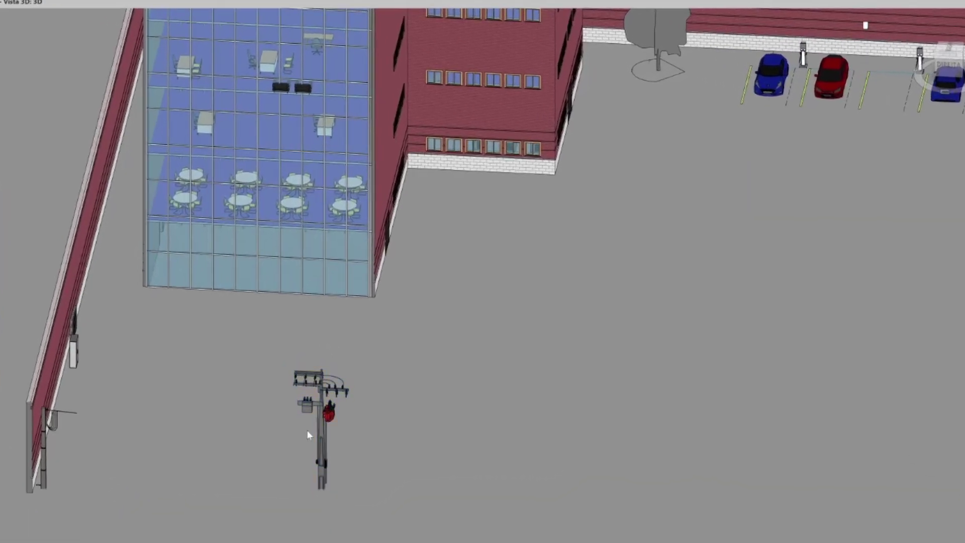
click(445, 358)
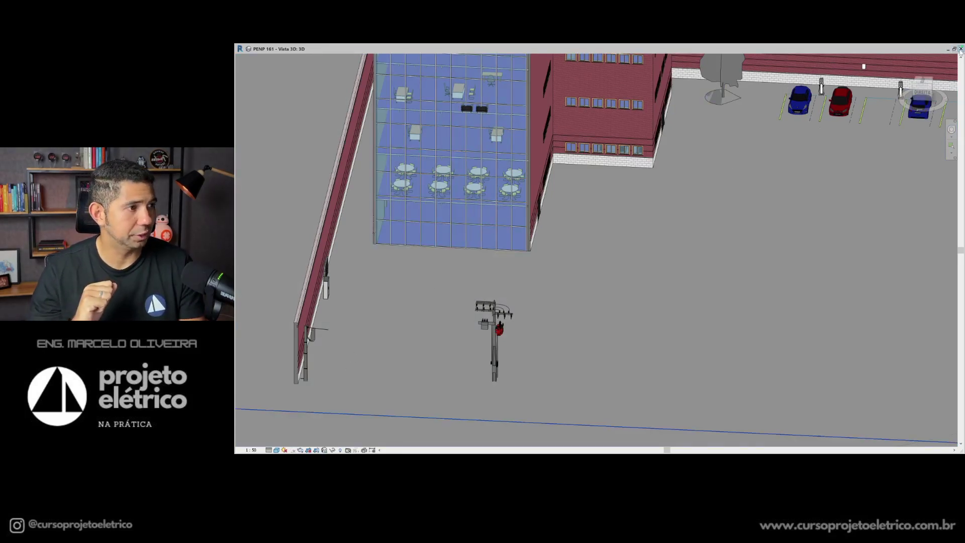
Step: Close the 3D view and inspect the aerial substation equipment beside the lower building in the Planta Baixa floor plan
click(961, 49)
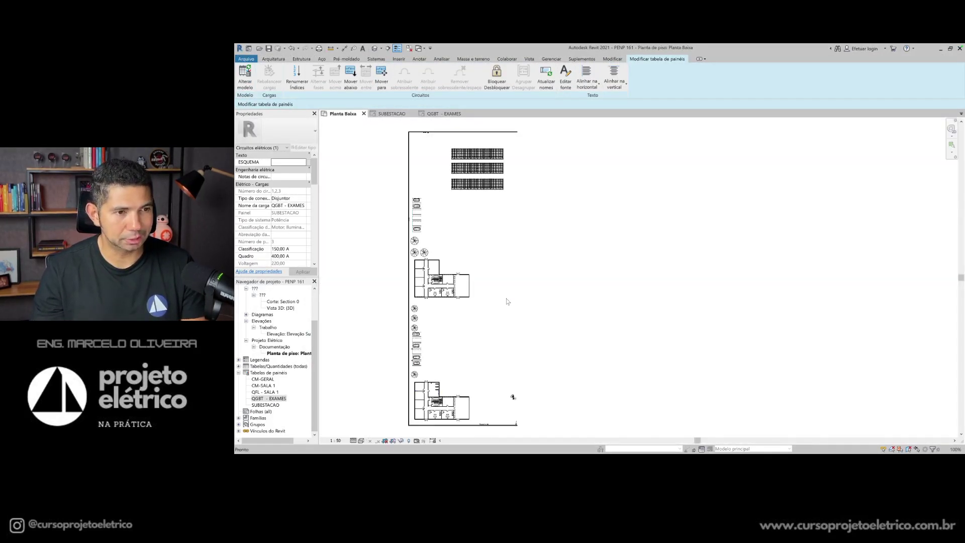
click(662, 188)
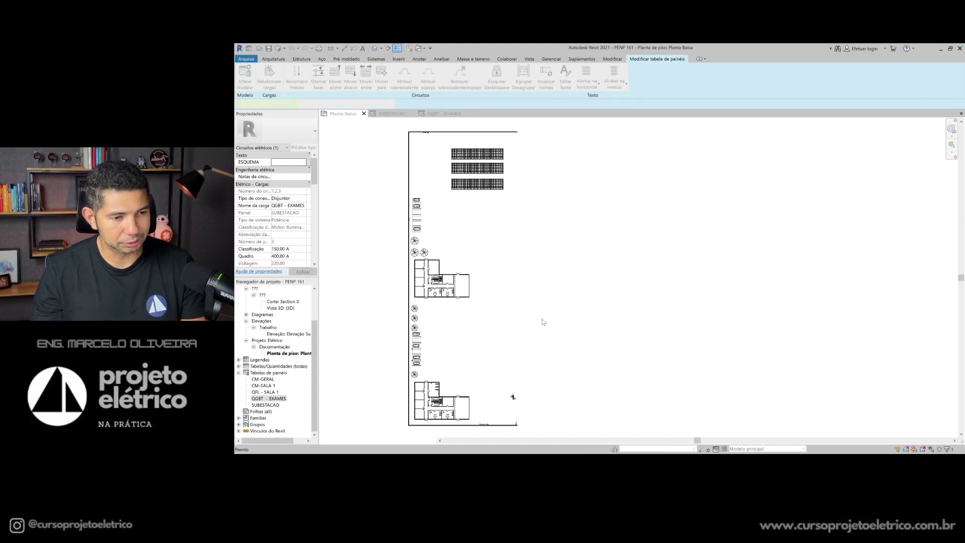
middle_drag(453, 425, 524, 372)
scroll(553, 355, up, 5)
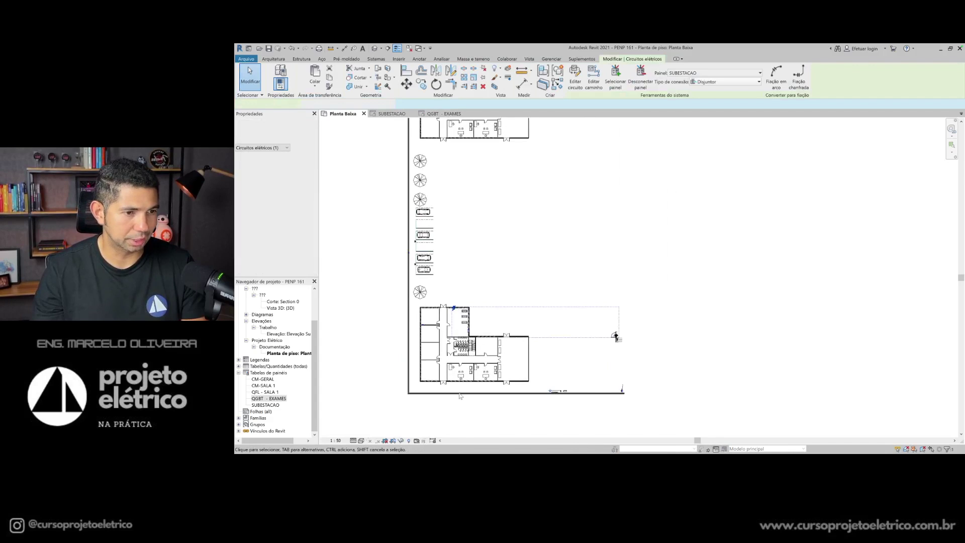
scroll(452, 395, up, 3)
scroll(499, 413, up, 2)
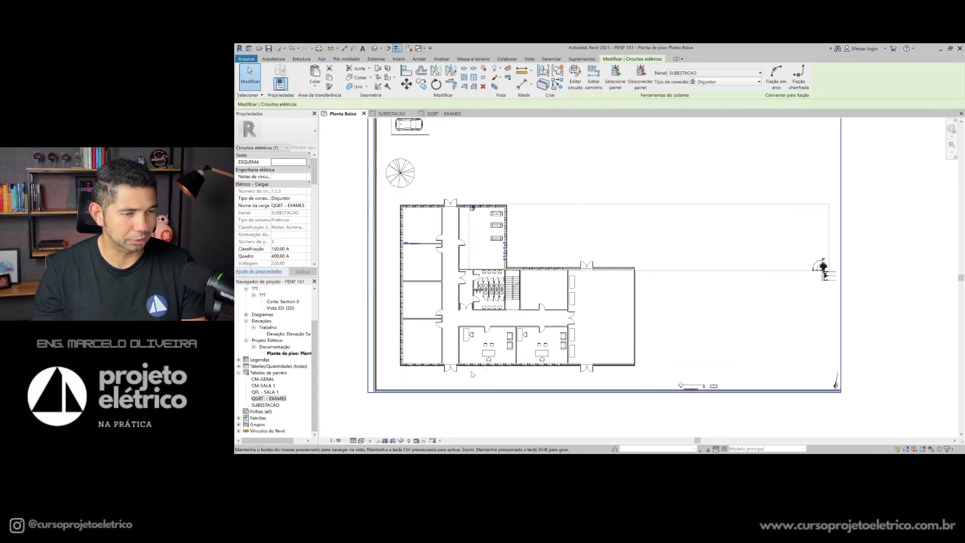
middle_drag(470, 373, 425, 376)
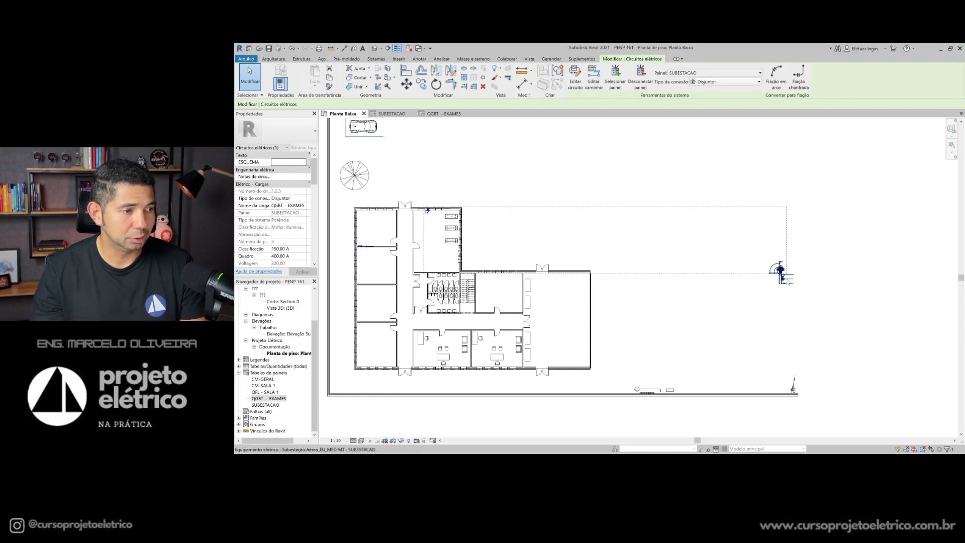
scroll(788, 282, up, 3)
scroll(788, 282, up, 3)
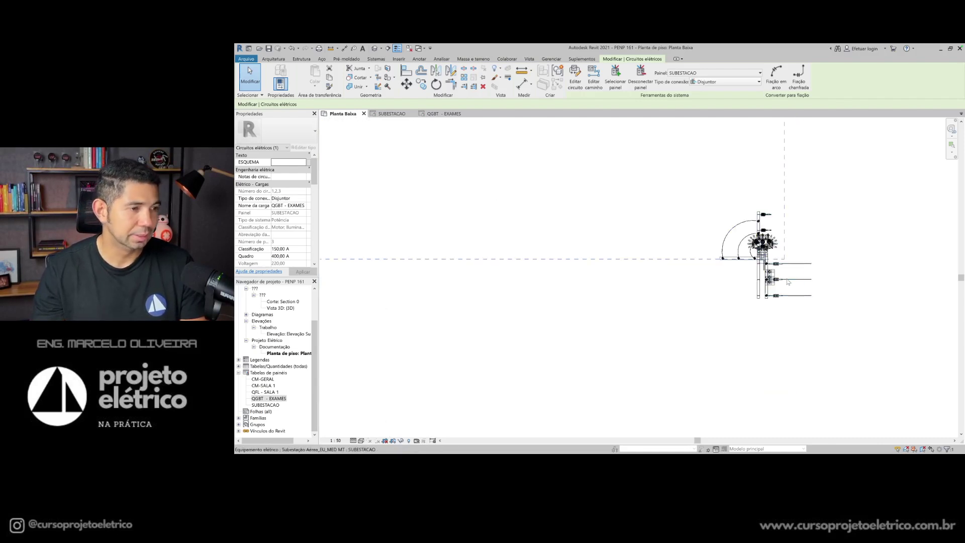
scroll(707, 219, up, 2)
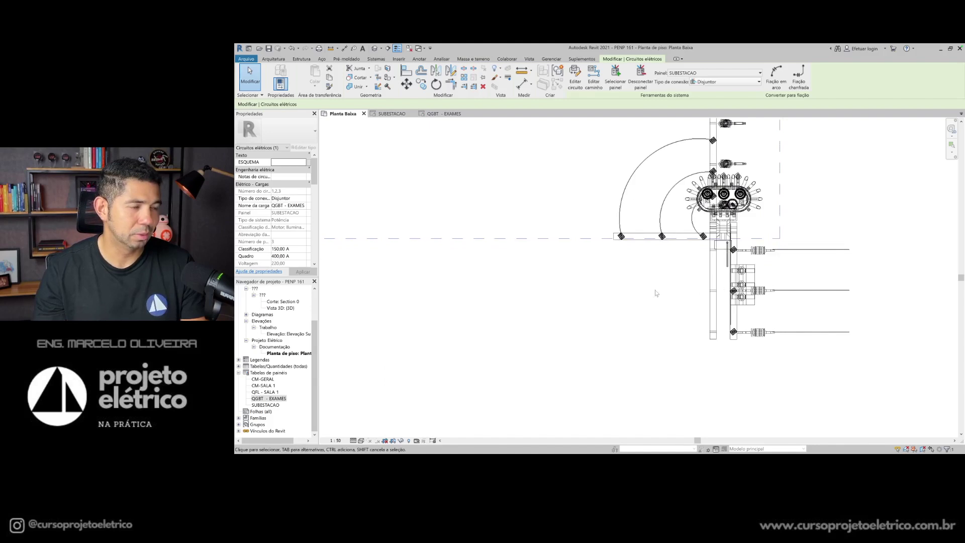
middle_drag(710, 381, 753, 270)
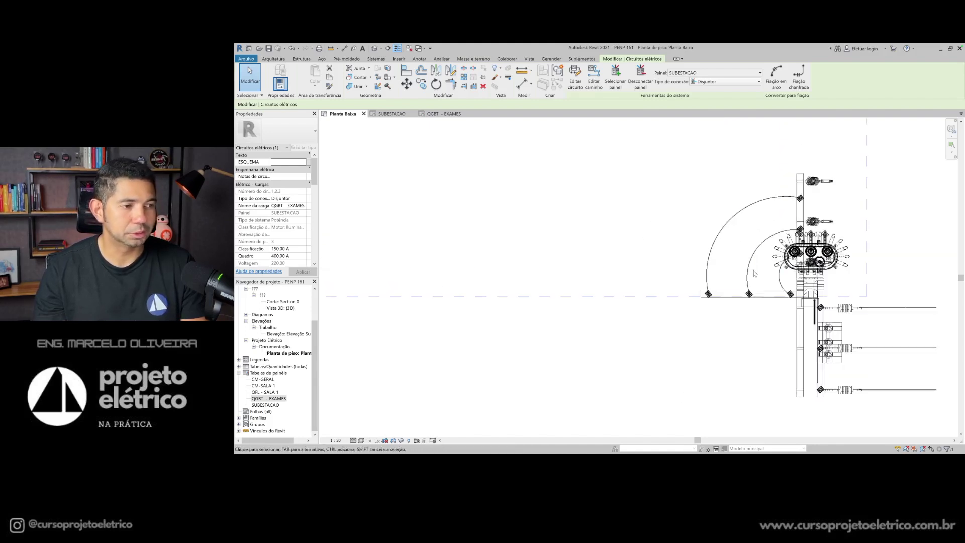
click(717, 346)
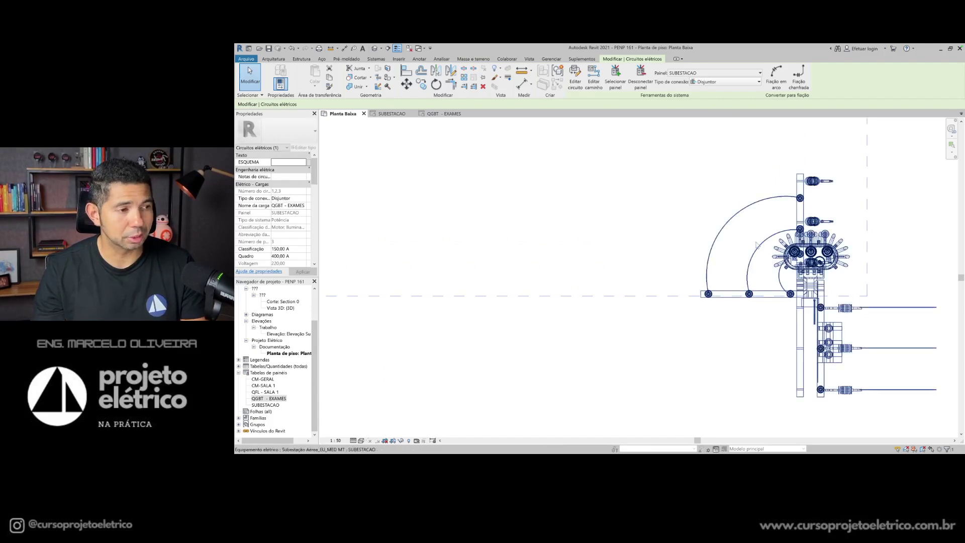
Step: Draw a horizontal section across the room with the electrical panel, facing the panel at its upper wall, and open the section view
scroll(760, 338, down, 2)
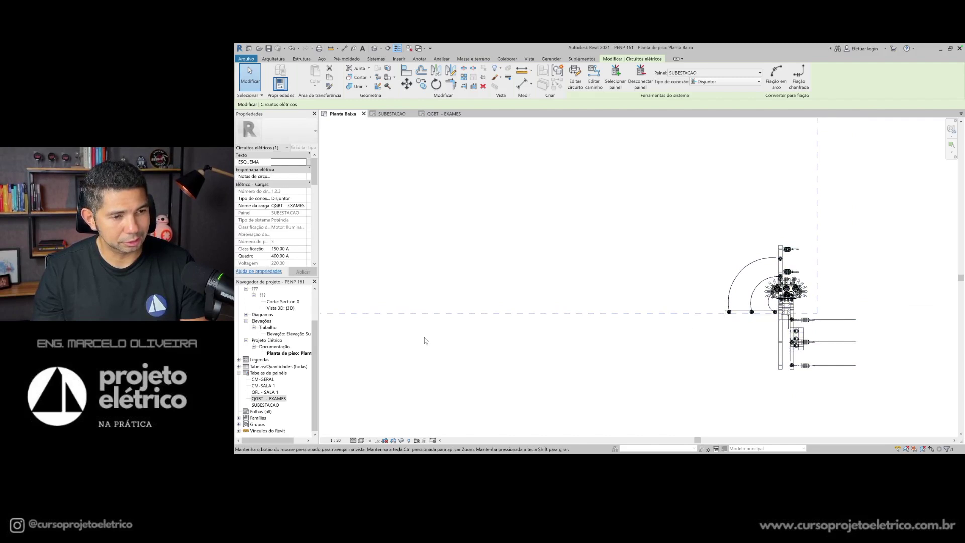
middle_drag(409, 338, 732, 323)
mouse_move(465, 328)
middle_down()
mouse_move(704, 337)
mouse_move(691, 173)
mouse_move(754, 161)
mouse_move(822, 212)
mouse_move(827, 332)
mouse_move(813, 382)
middle_up()
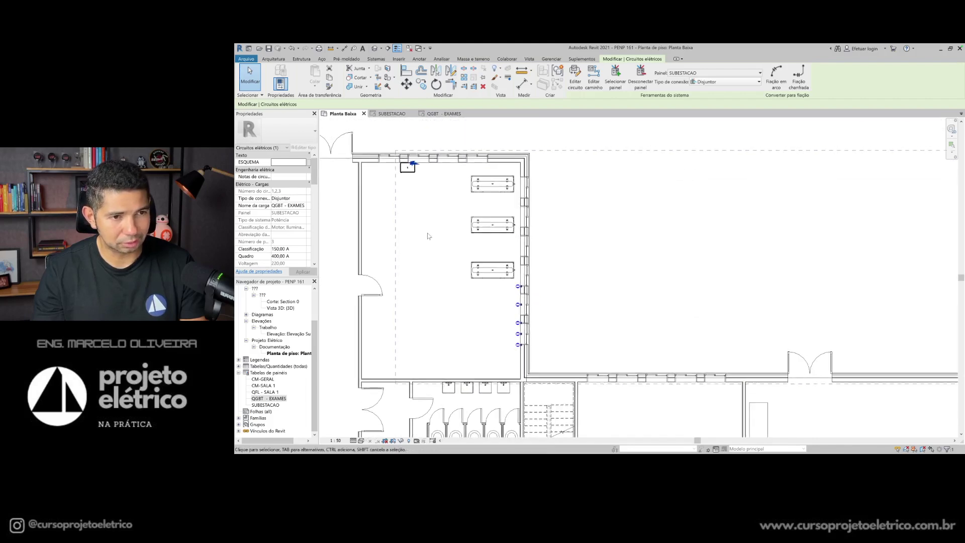
scroll(394, 158, up, 3)
scroll(394, 159, up, 2)
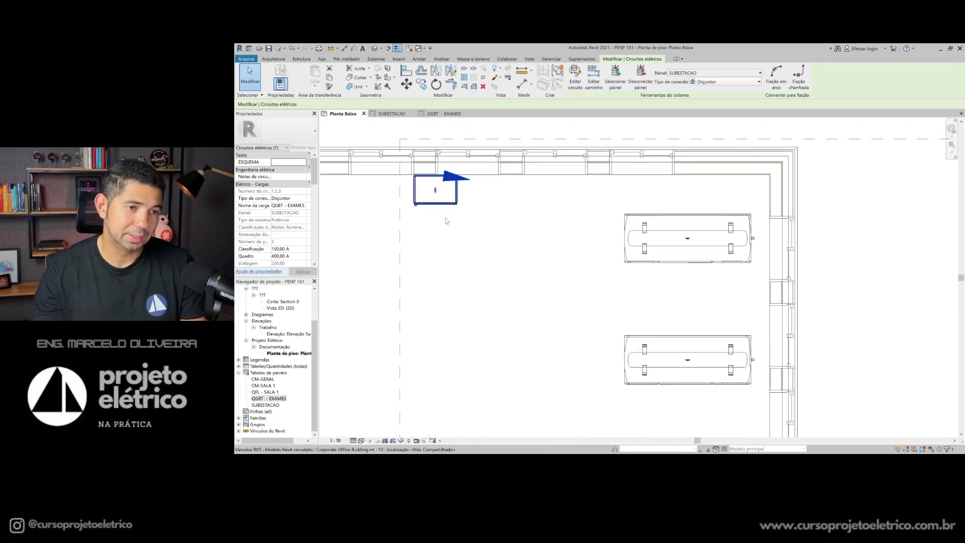
scroll(424, 208, down, 3)
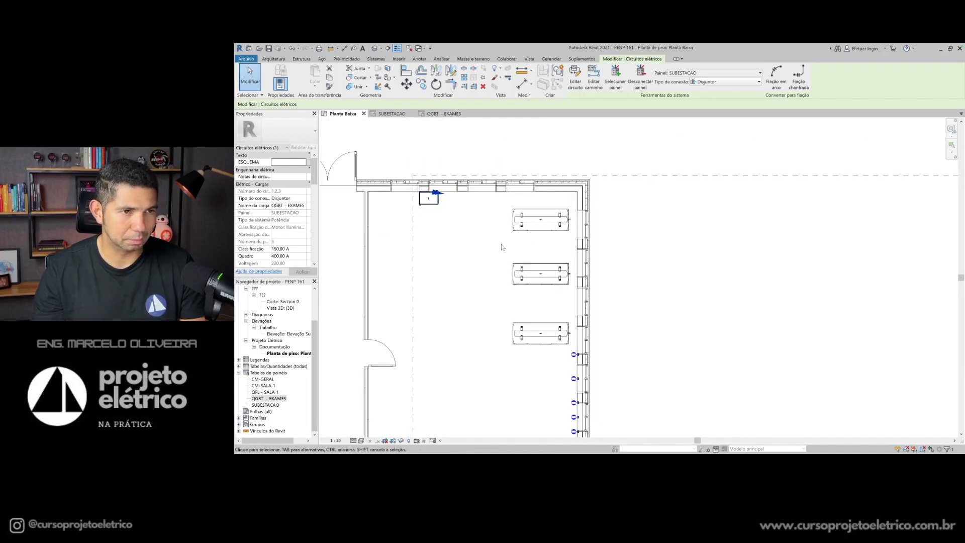
click(389, 49)
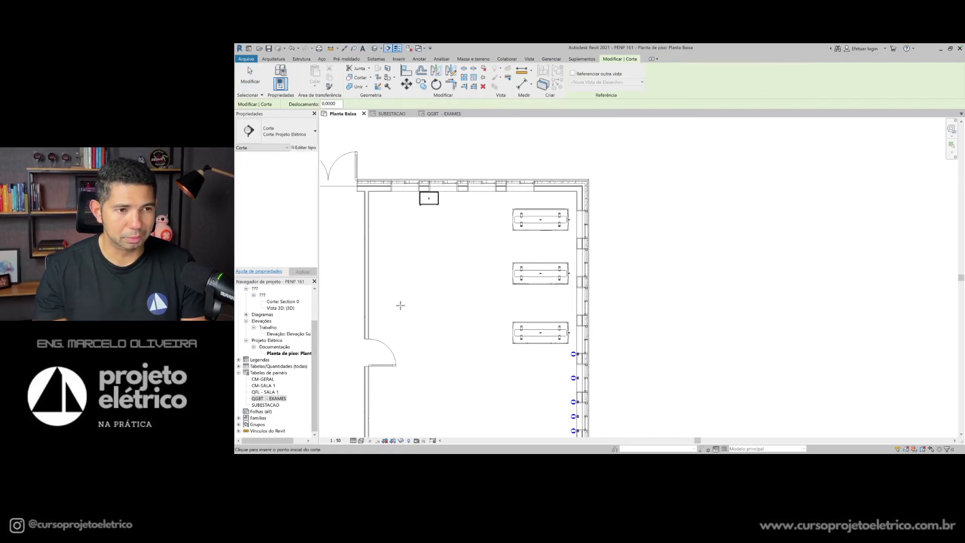
click(390, 313)
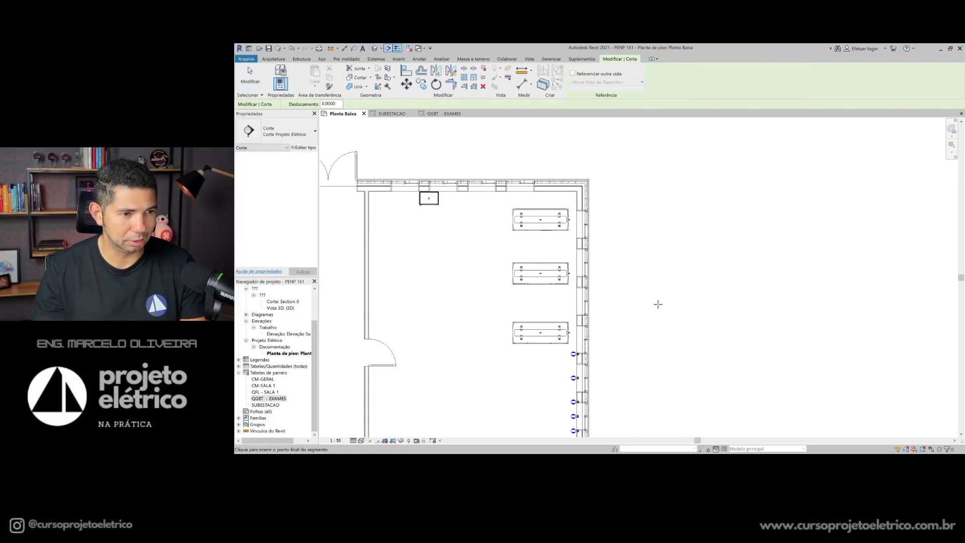
click(668, 314)
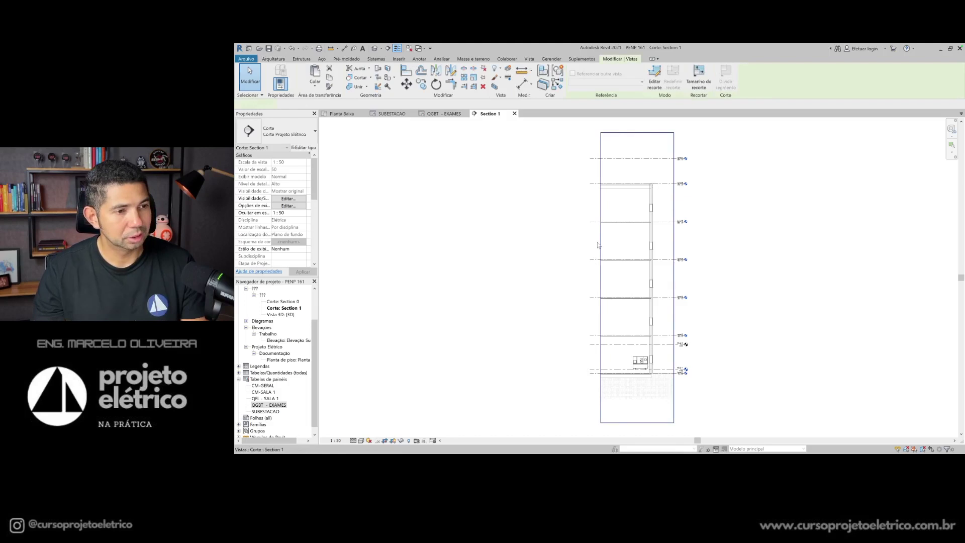
Step: Widen the section's crop region and extend its view depth in the floor plan past the upper exterior wall
drag(601, 277, 507, 277)
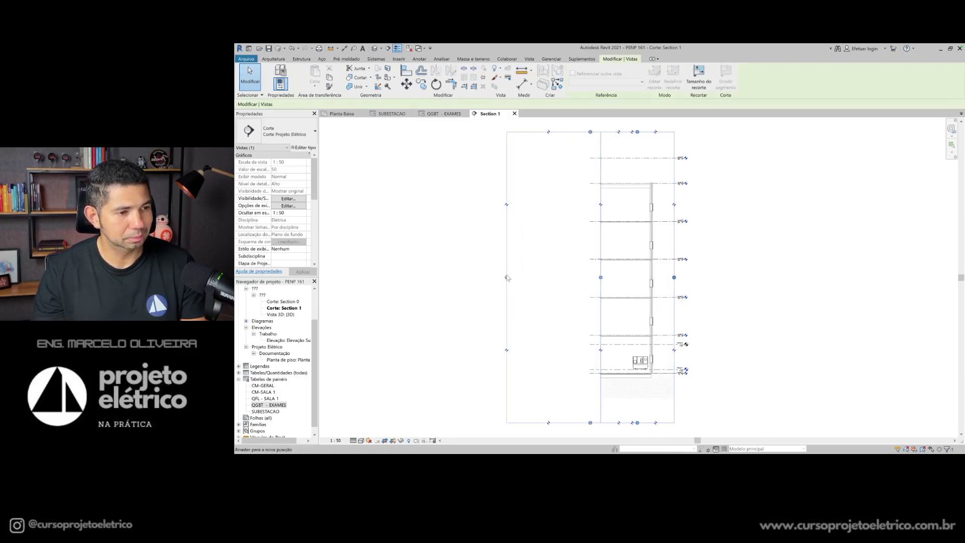
click(465, 257)
click(343, 114)
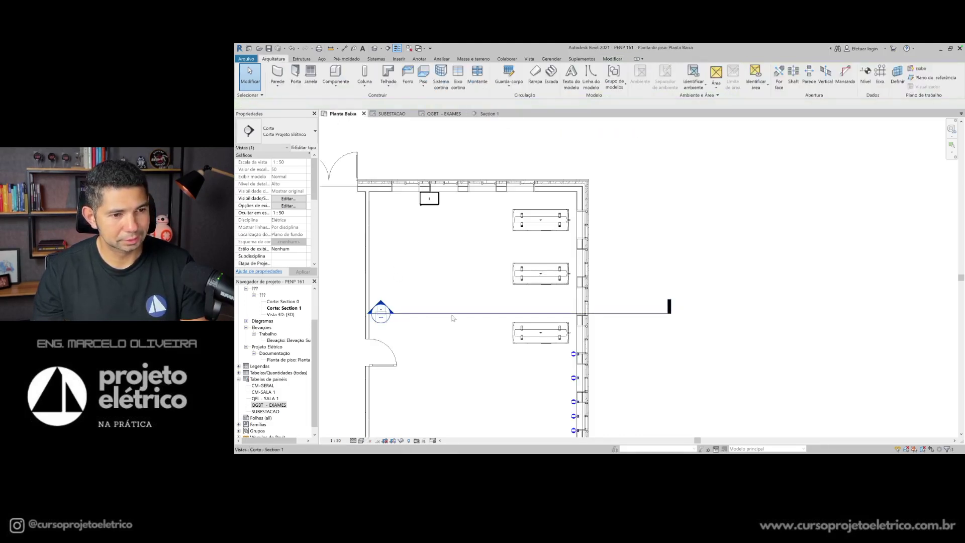
click(437, 313)
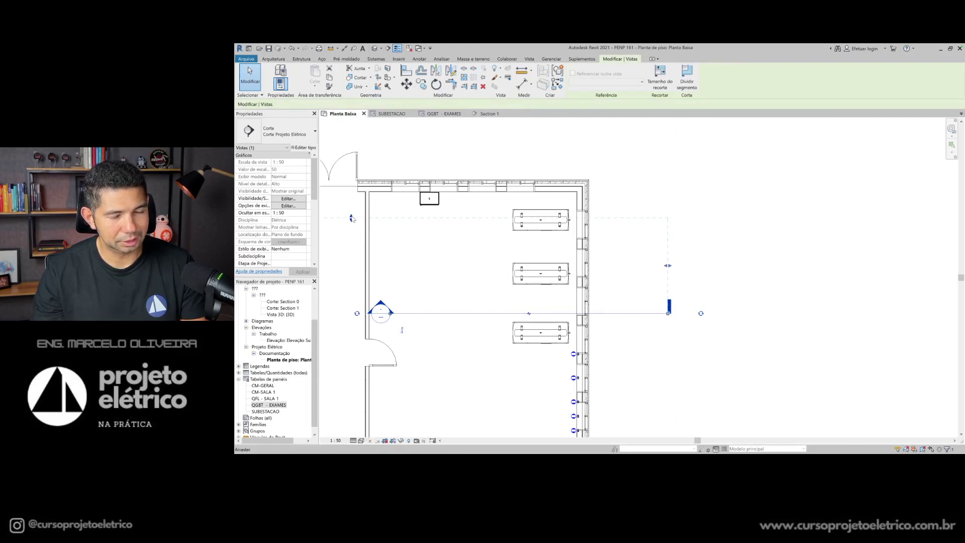
drag(351, 218, 352, 129)
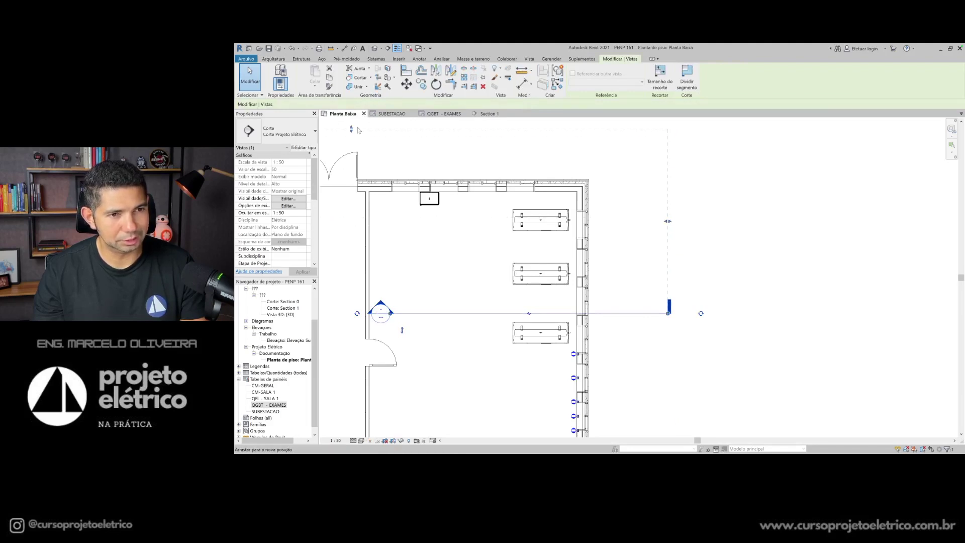
Step: Return to the Section 1 view and inspect the electrical panel on the ground floor up close
click(492, 115)
scroll(555, 435, up, 5)
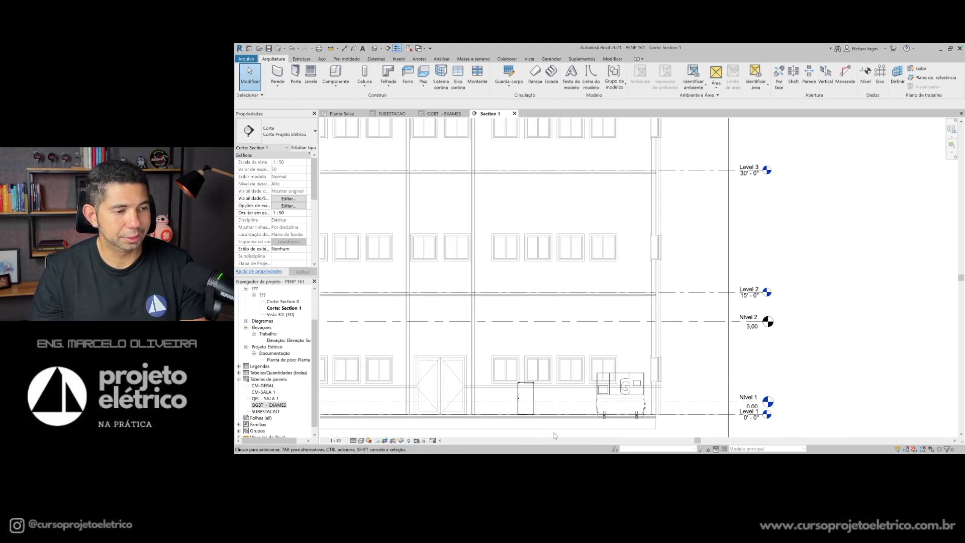
scroll(457, 321, up, 4)
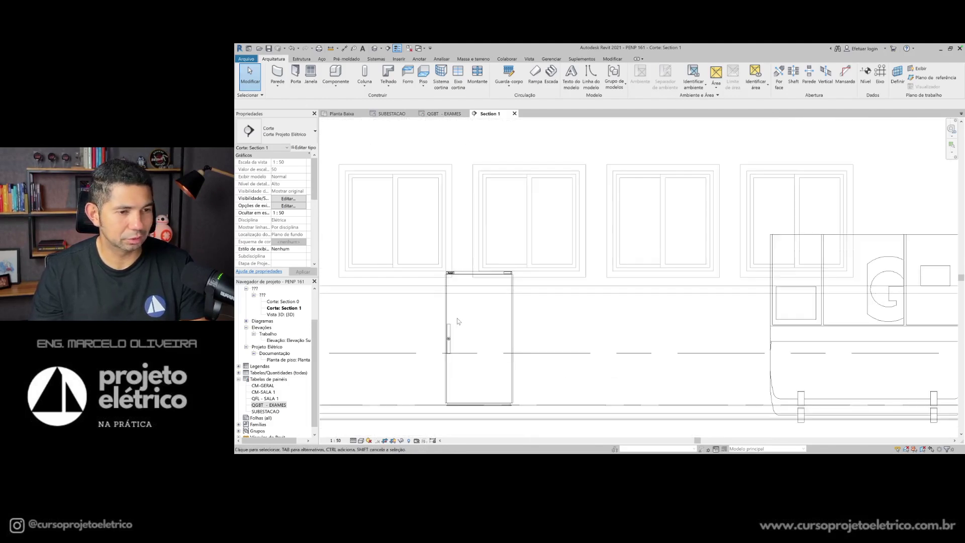
scroll(458, 223, up, 3)
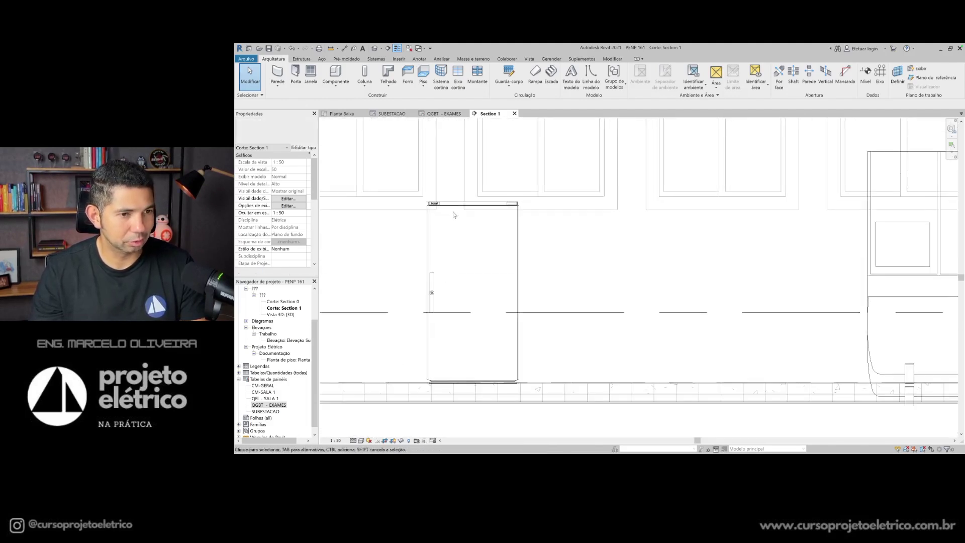
Step: Display the Section 1 view in a shaded visual style and inspect the electrical panel and its surroundings up close
click(362, 440)
click(390, 428)
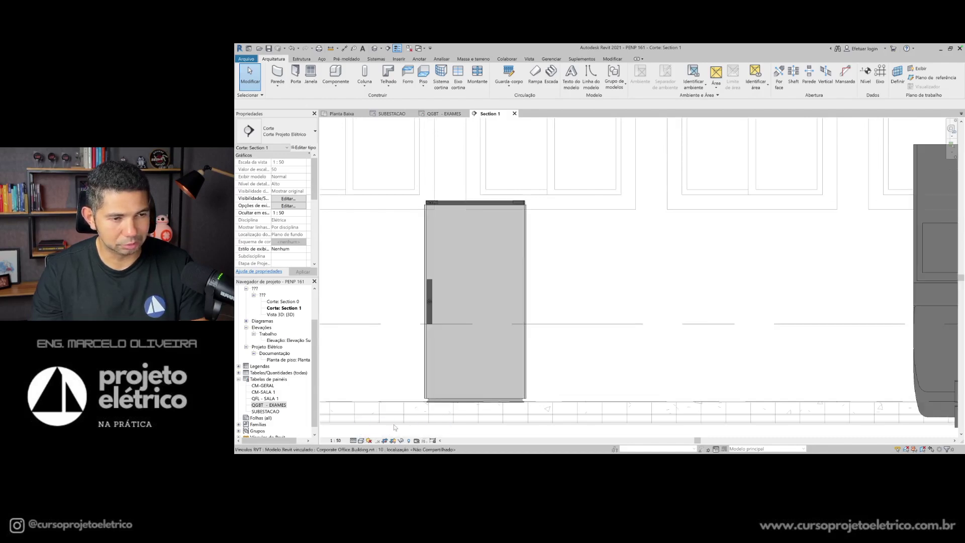
scroll(685, 354, down, 4)
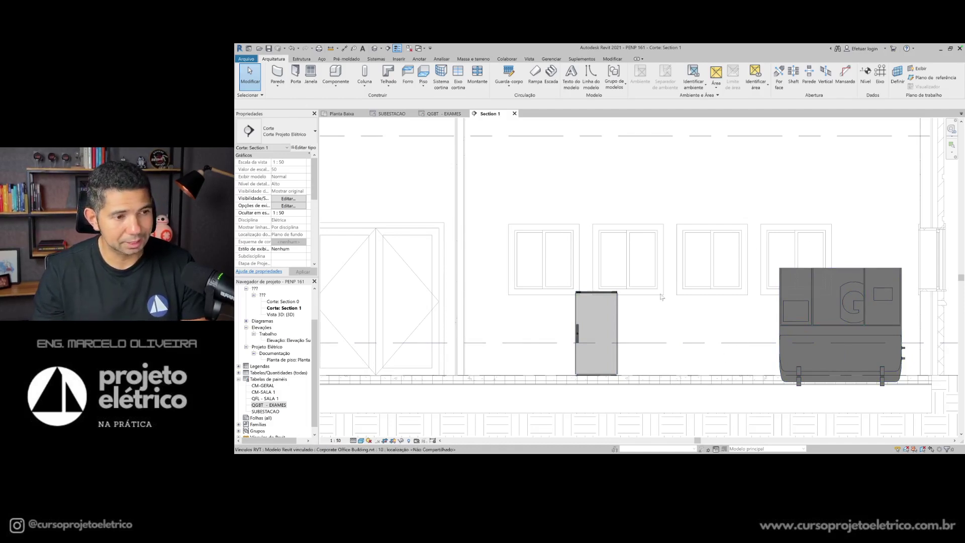
scroll(574, 391, up, 4)
scroll(670, 201, up, 2)
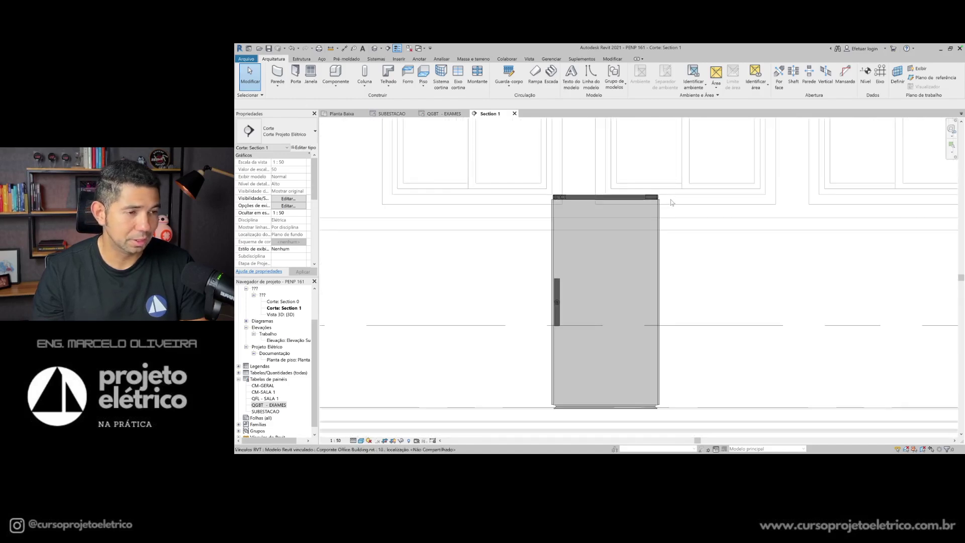
scroll(670, 209, up, 2)
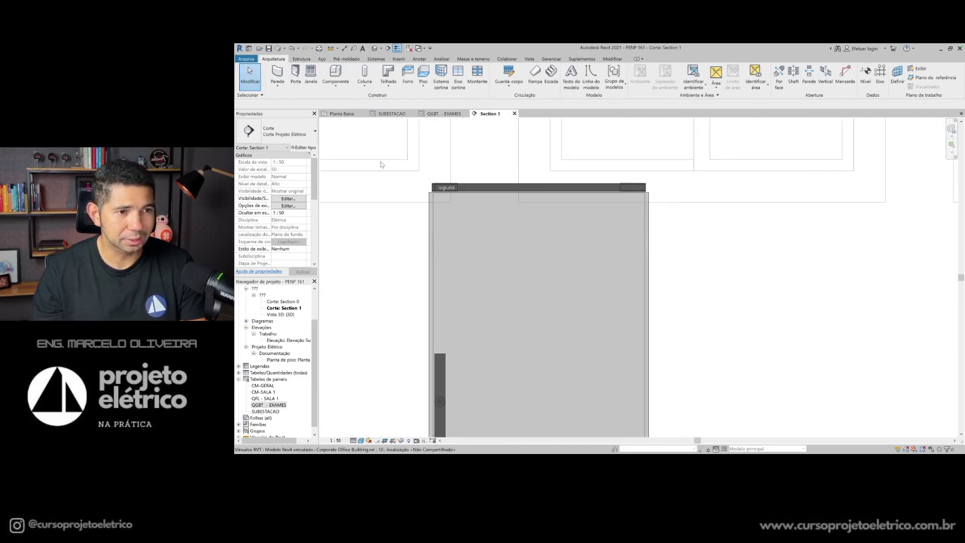
scroll(421, 196, up, 2)
scroll(421, 197, up, 3)
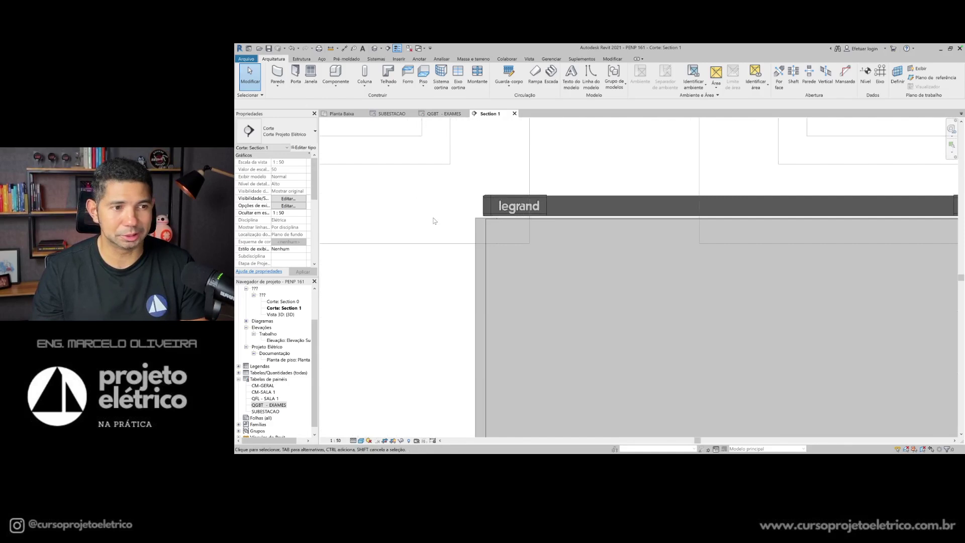
scroll(434, 221, down, 5)
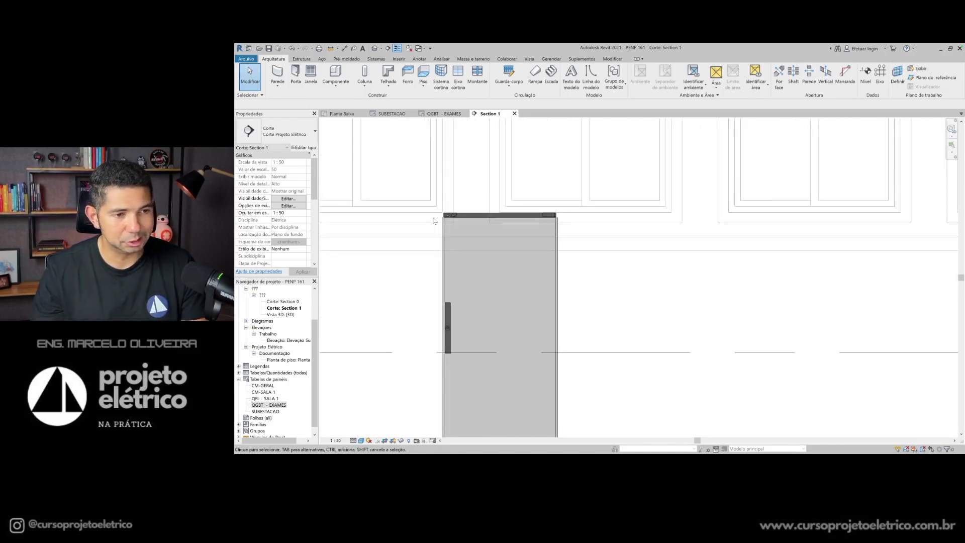
scroll(542, 308, down, 3)
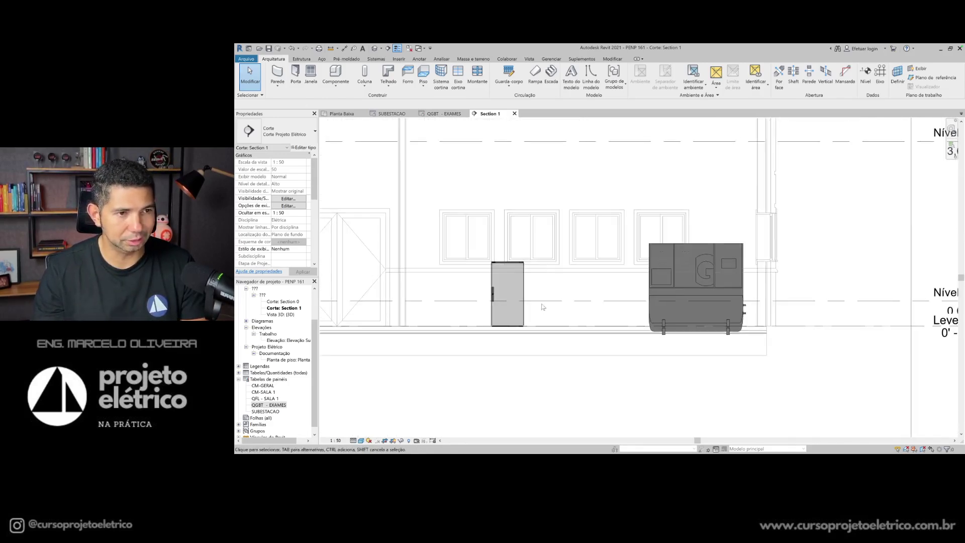
Step: Close the Section 1 view and delete its section mark from the Planta Baixa floor plan
click(515, 113)
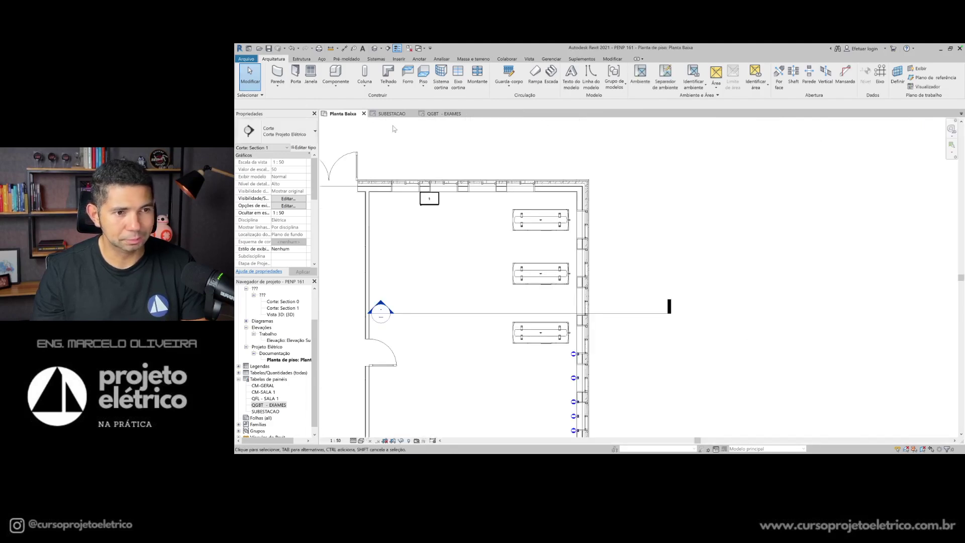
scroll(476, 214, down, 2)
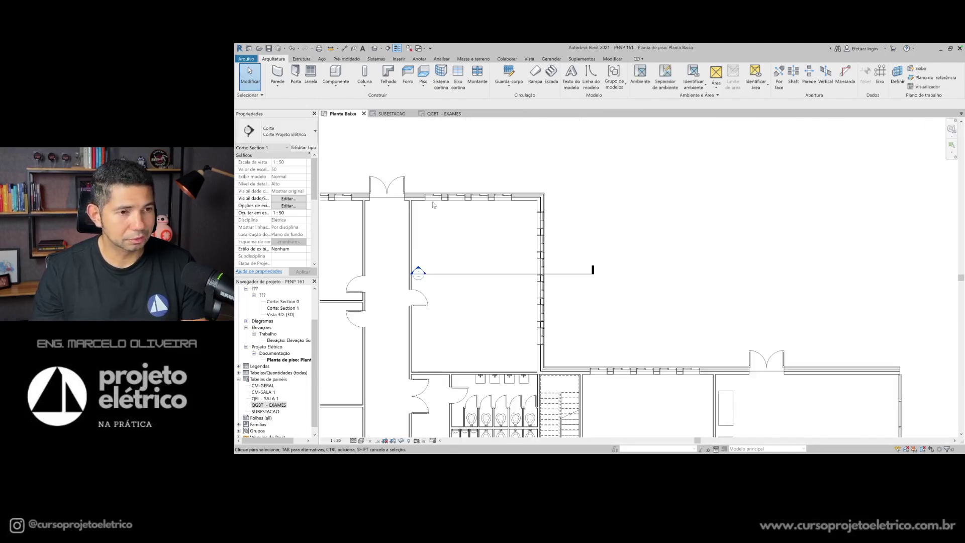
click(443, 274)
key(Delete)
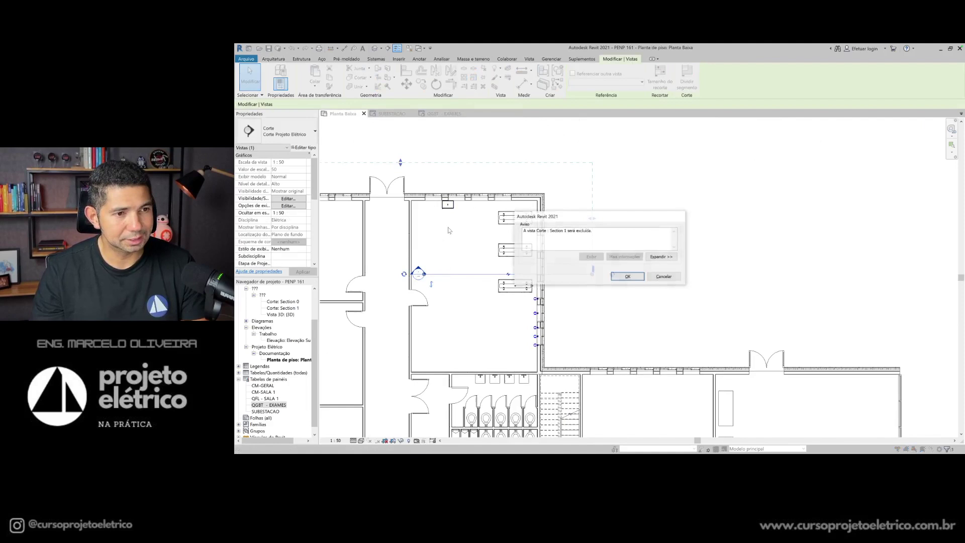
click(628, 276)
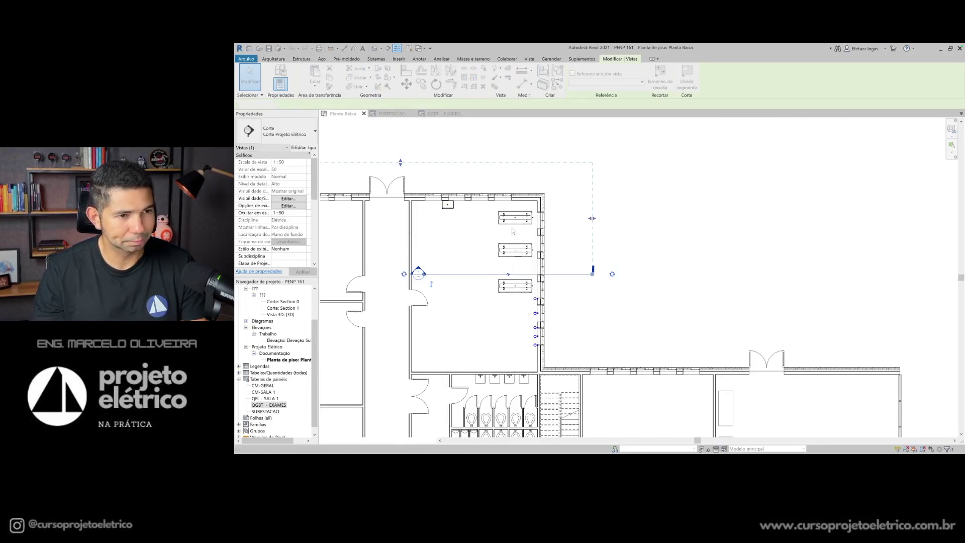
Step: Examine the QGBT - EXAMES panel, the aerial substation and the circuit linking them in the floor plan
scroll(439, 194, up, 2)
click(452, 210)
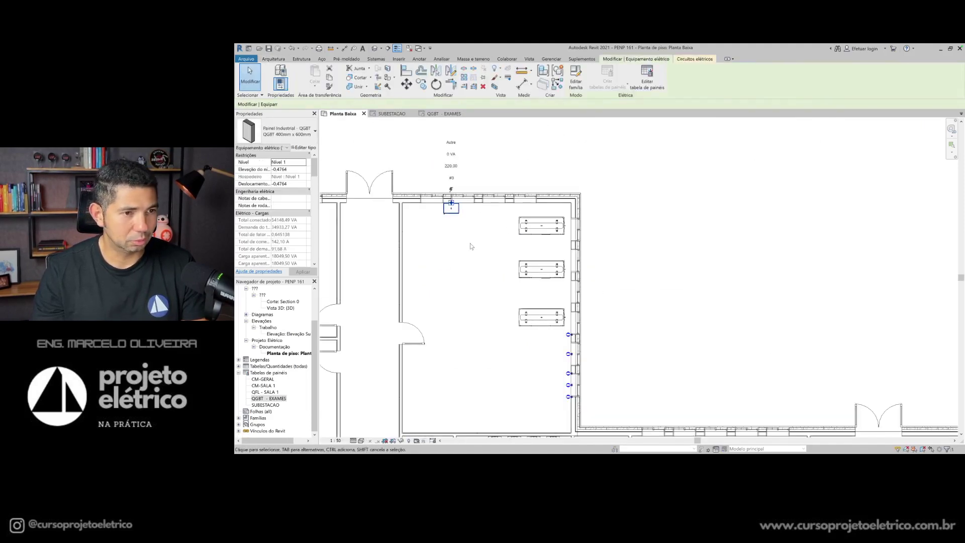
scroll(472, 246, down, 3)
scroll(498, 264, down, 1)
key(Escape)
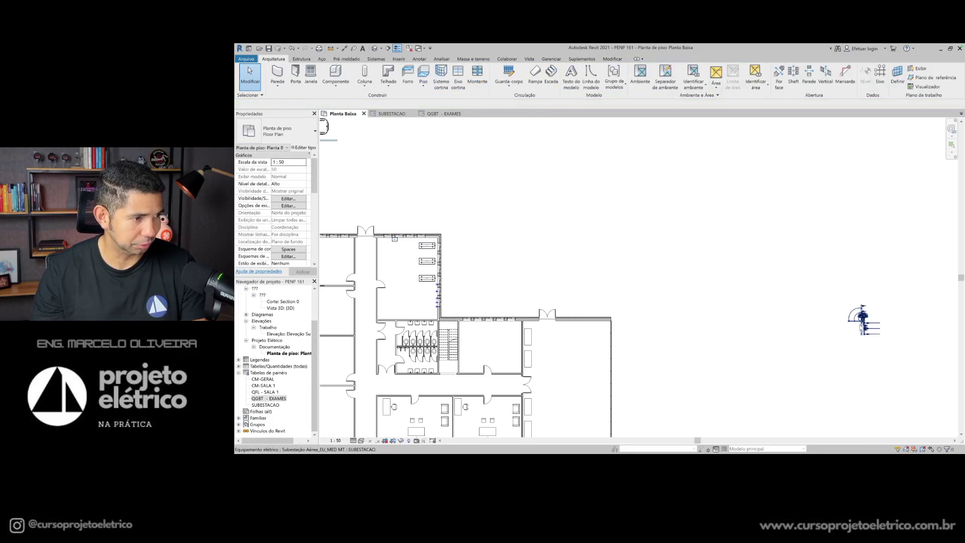
click(862, 316)
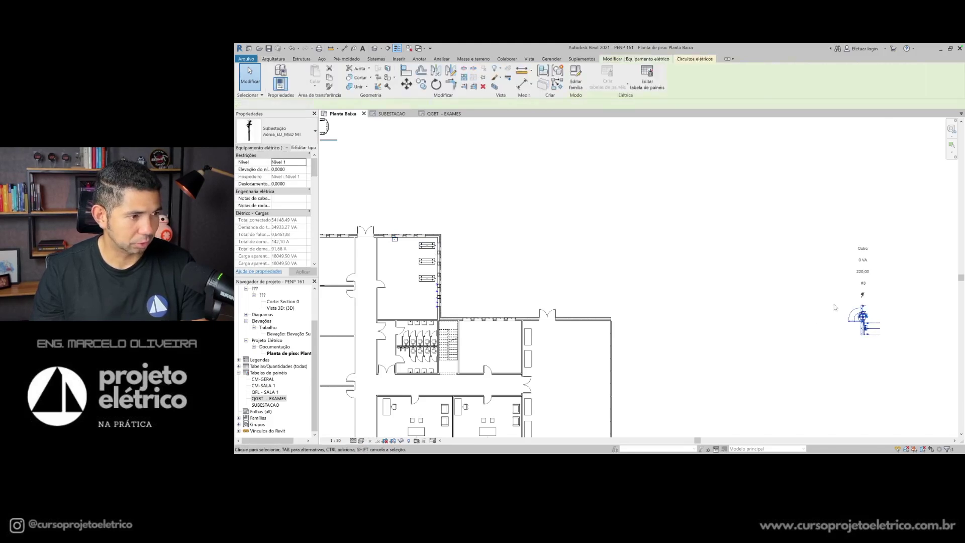
key(Escape)
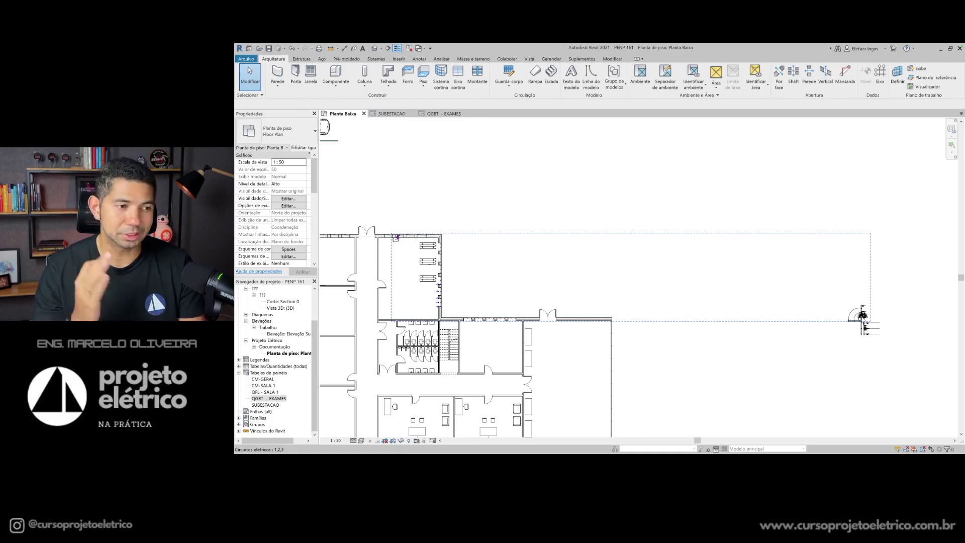
click(819, 317)
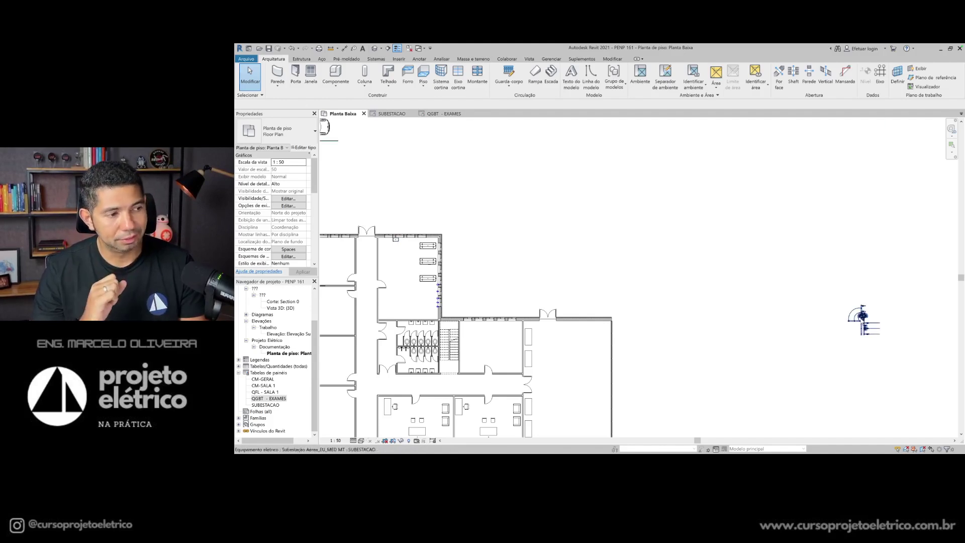
click(863, 316)
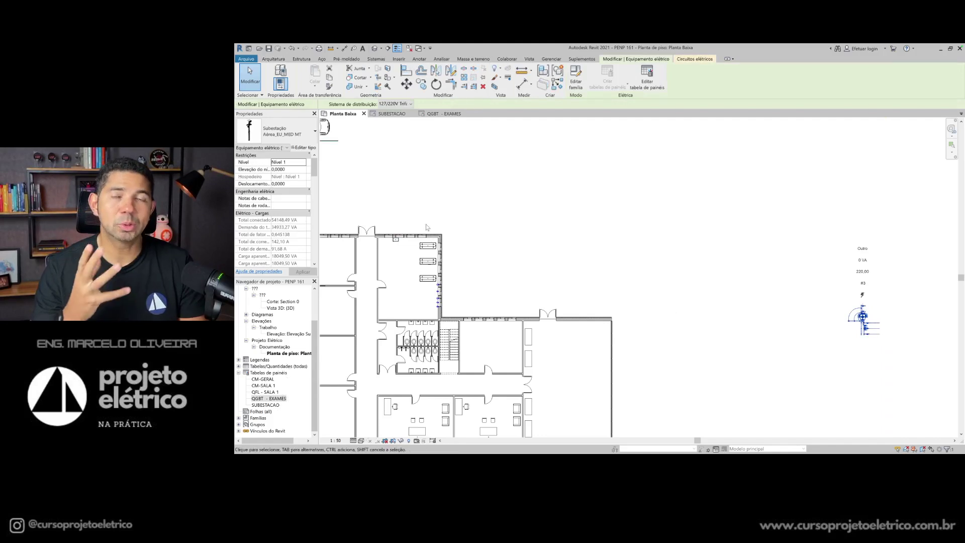
click(505, 208)
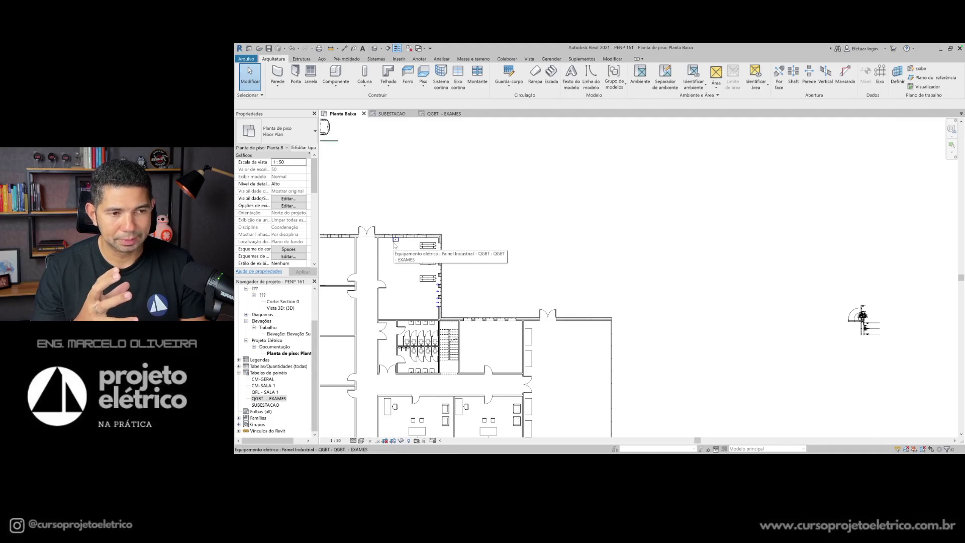
Step: Trace the circuits running from the QGBT - EXAMES panel to the equipment in its room
key(Tab)
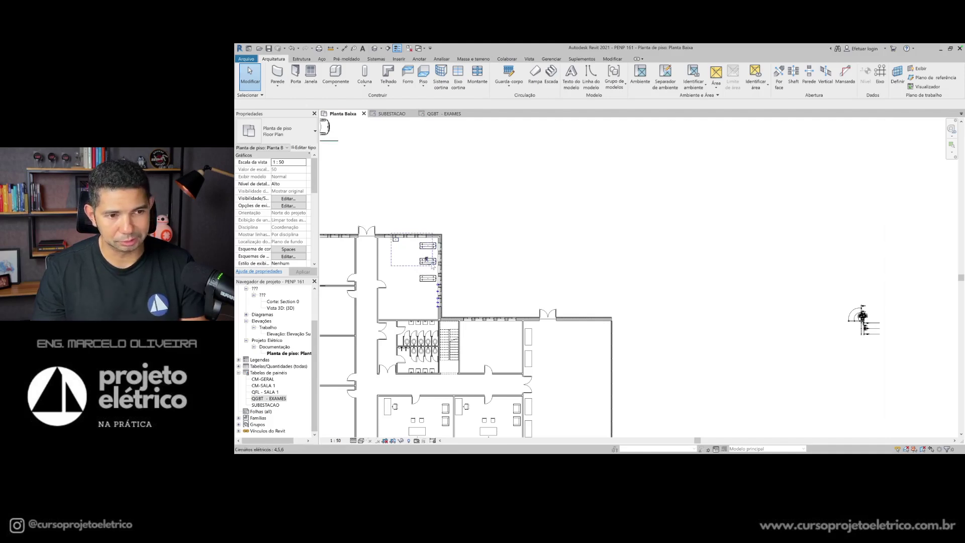
scroll(371, 308, down, 3)
scroll(372, 304, up, 6)
scroll(374, 300, up, 1)
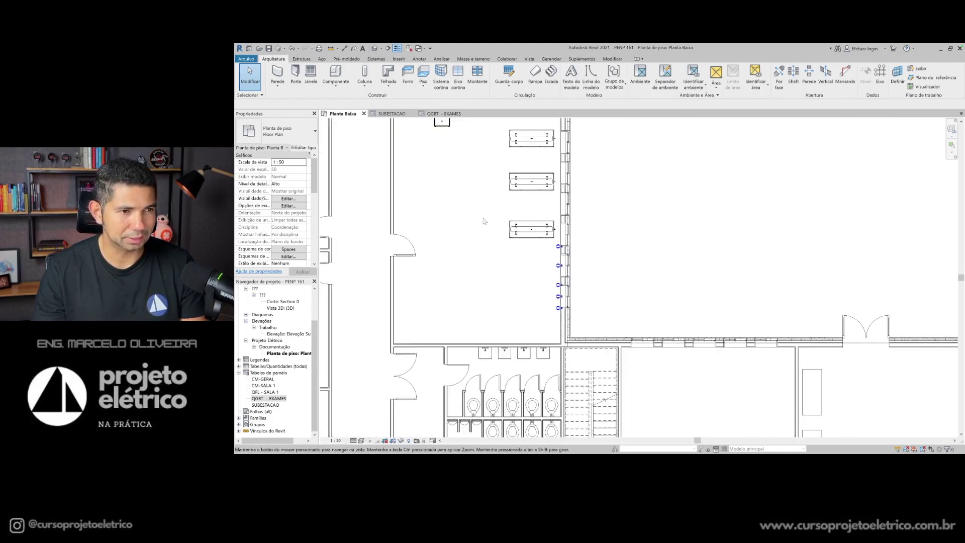
middle_drag(526, 167, 498, 241)
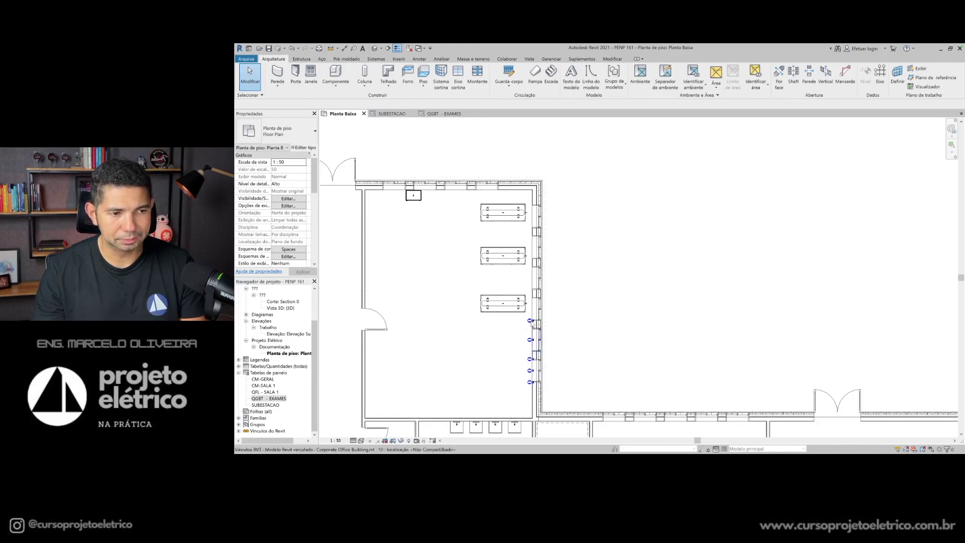
key(Tab)
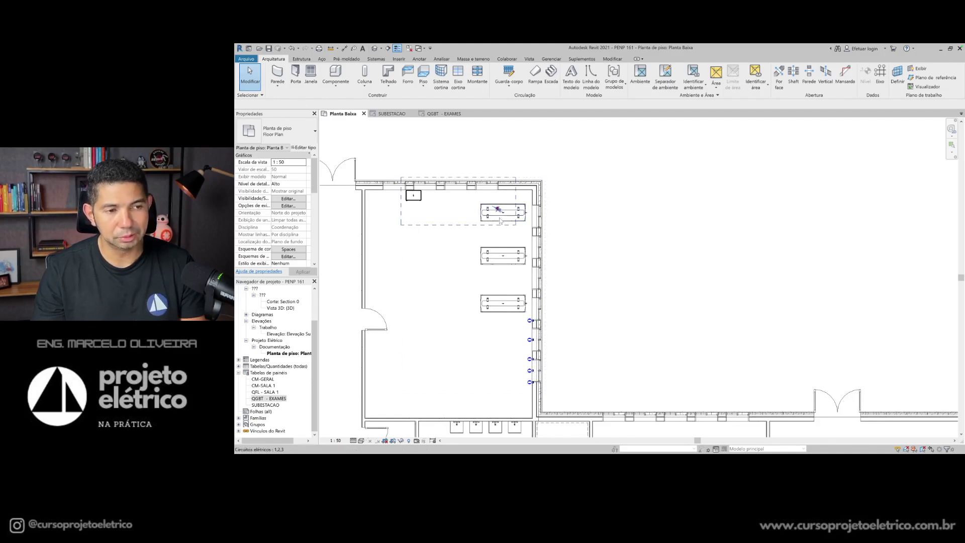
key(Tab)
key(Tab)
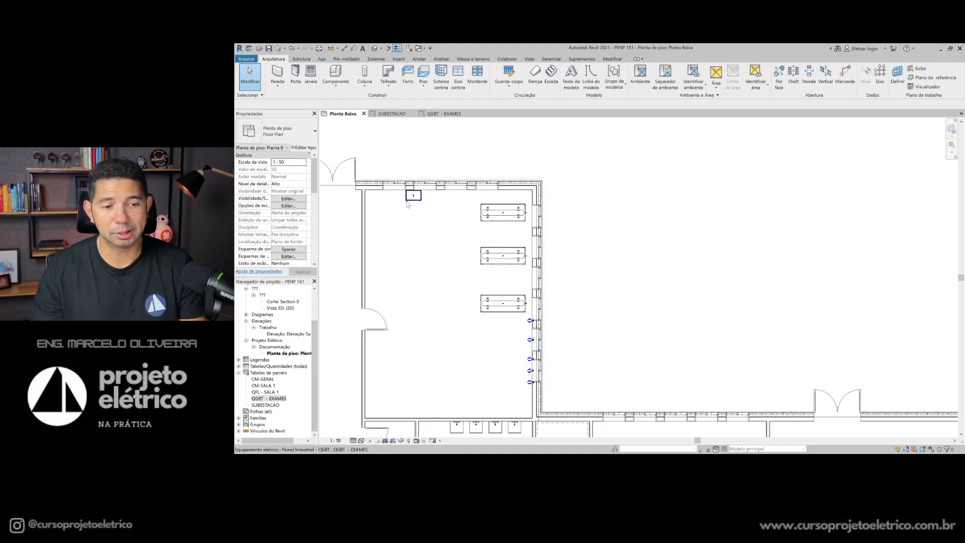
Step: Review the circuits and demand summary in the QGBT - EXAMES panel schedule and return to the floor plan to view the substation
double_click(269, 398)
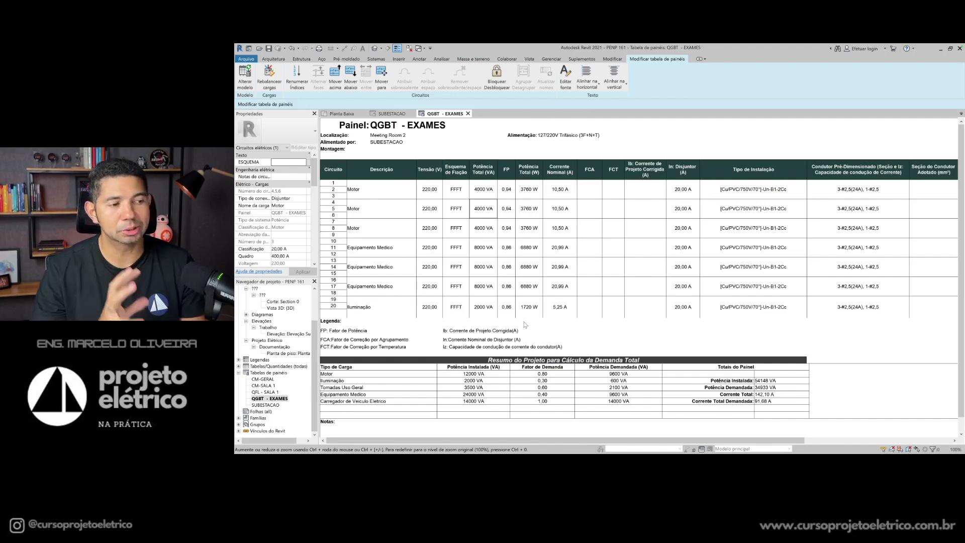
drag(515, 441, 592, 442)
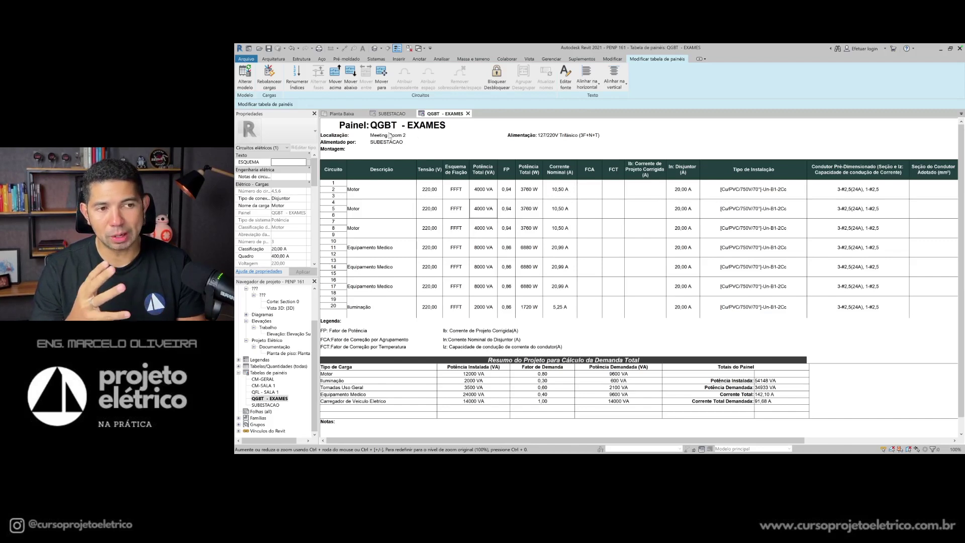
click(342, 114)
scroll(577, 280, down, 3)
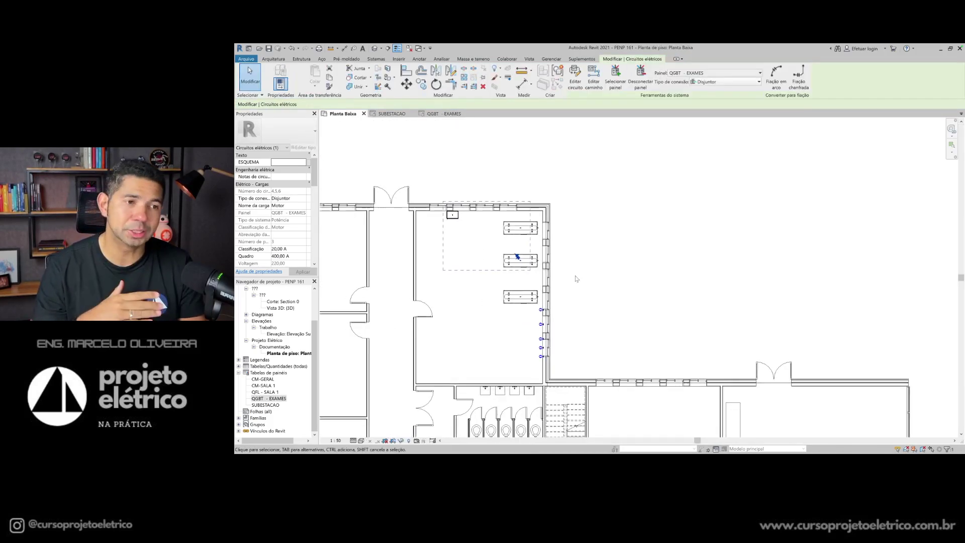
key(Escape)
scroll(576, 279, down, 2)
middle_drag(577, 280, 457, 261)
scroll(457, 262, down, 1)
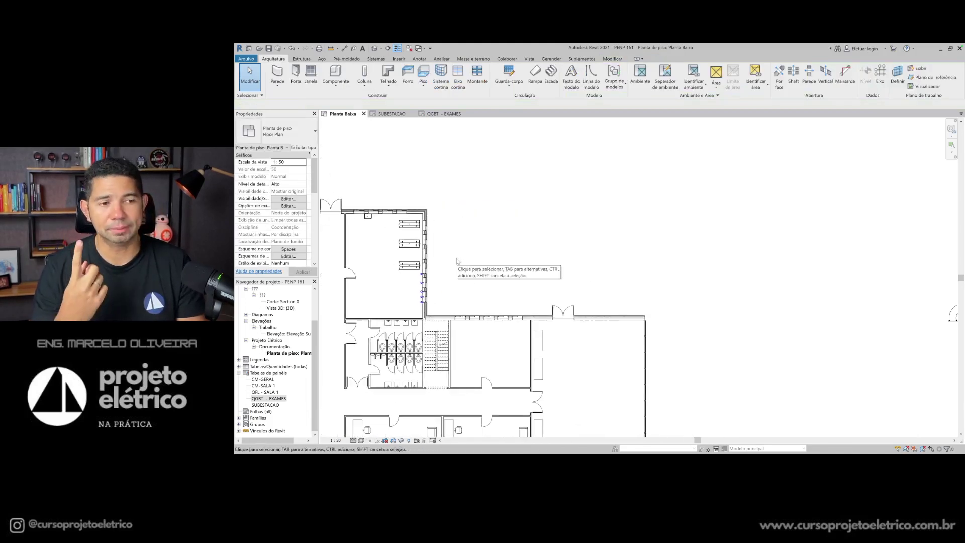
scroll(370, 220, down, 1)
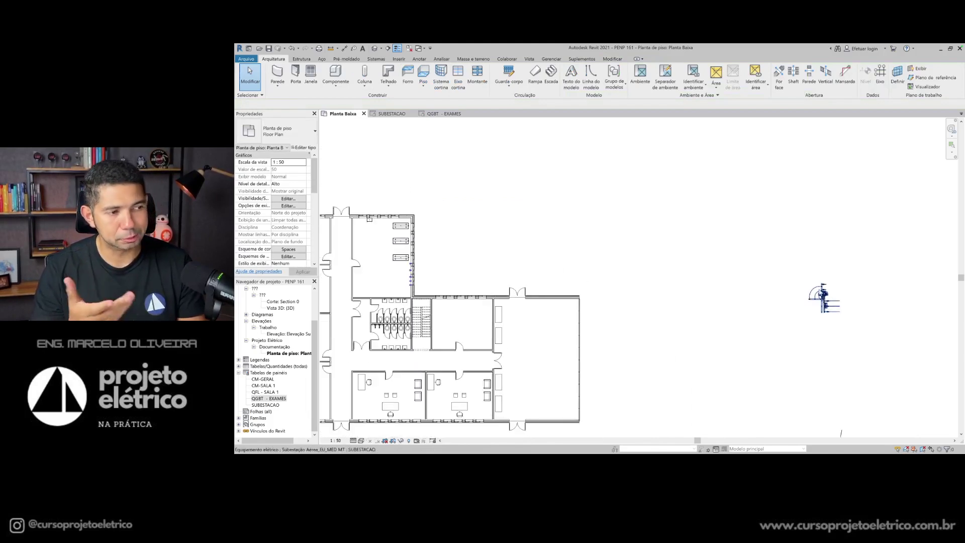
Step: Open the SUBESTACAO panel schedule and examine the QGBT - EXAMES circuit's power, correction factors, corrected current and breaker rating
double_click(265, 404)
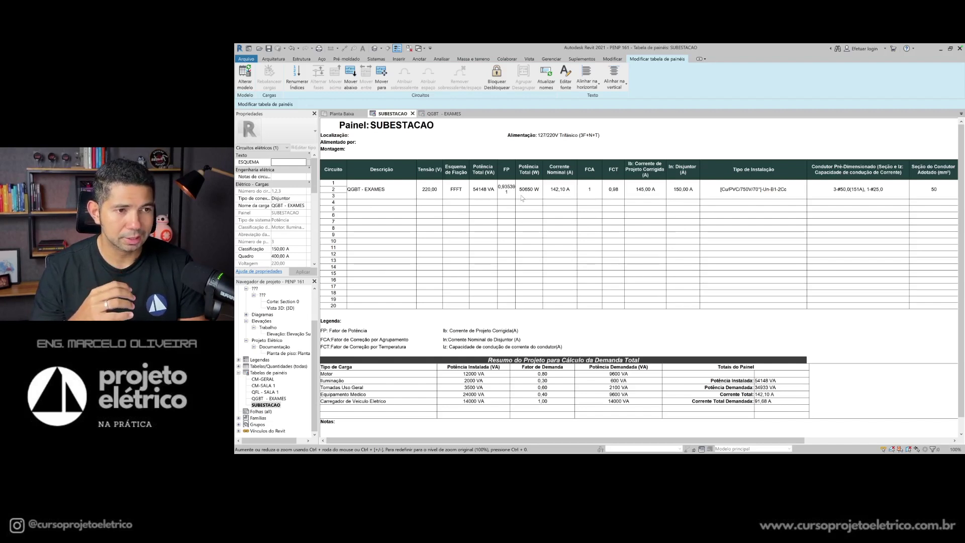
click(479, 197)
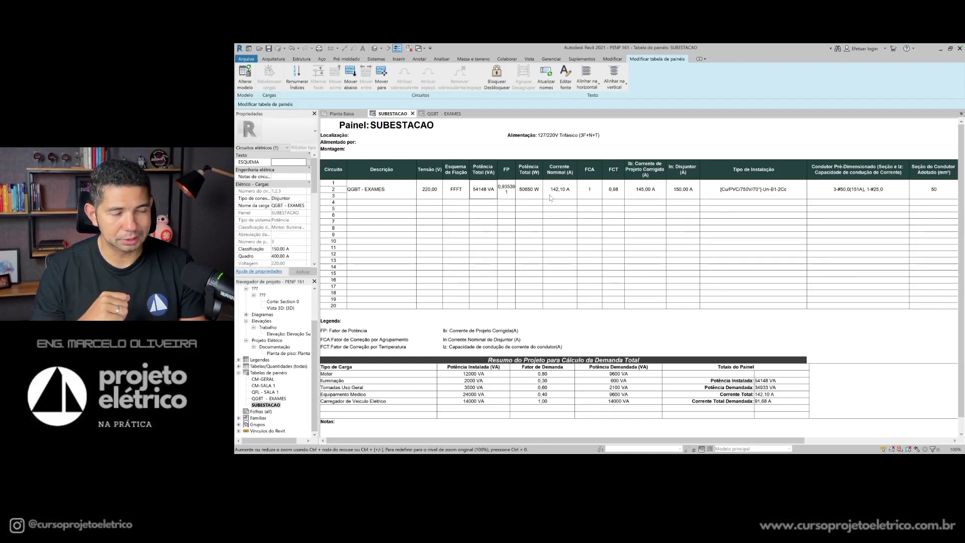
drag(583, 190, 605, 195)
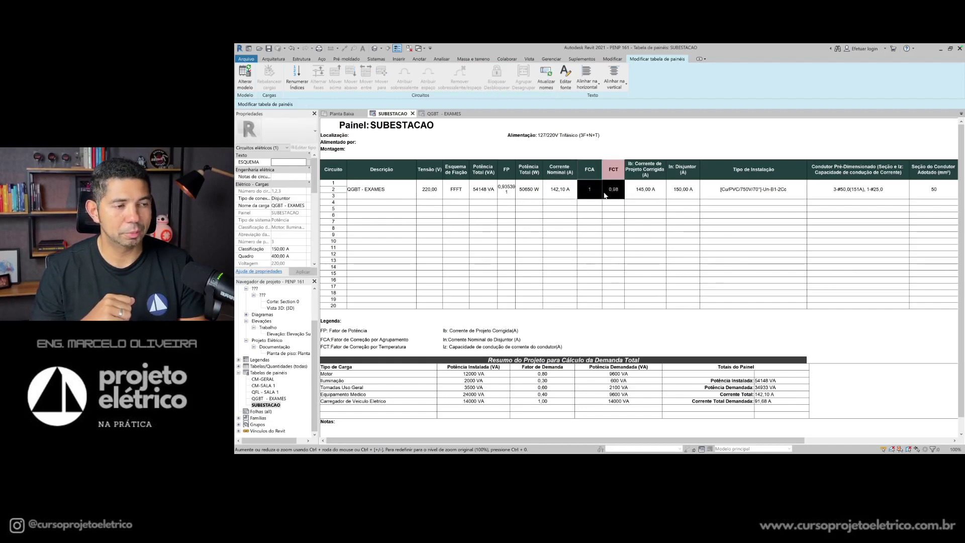
click(650, 184)
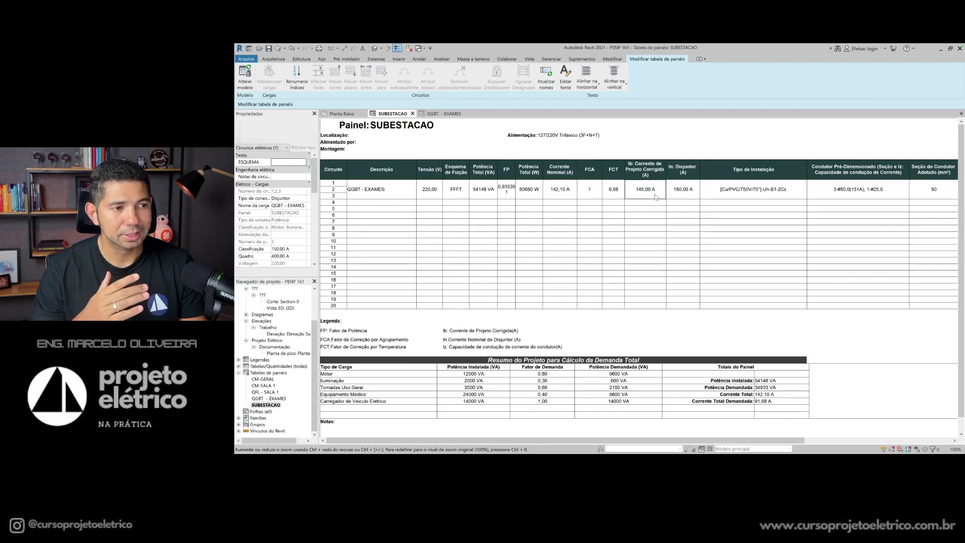
click(687, 191)
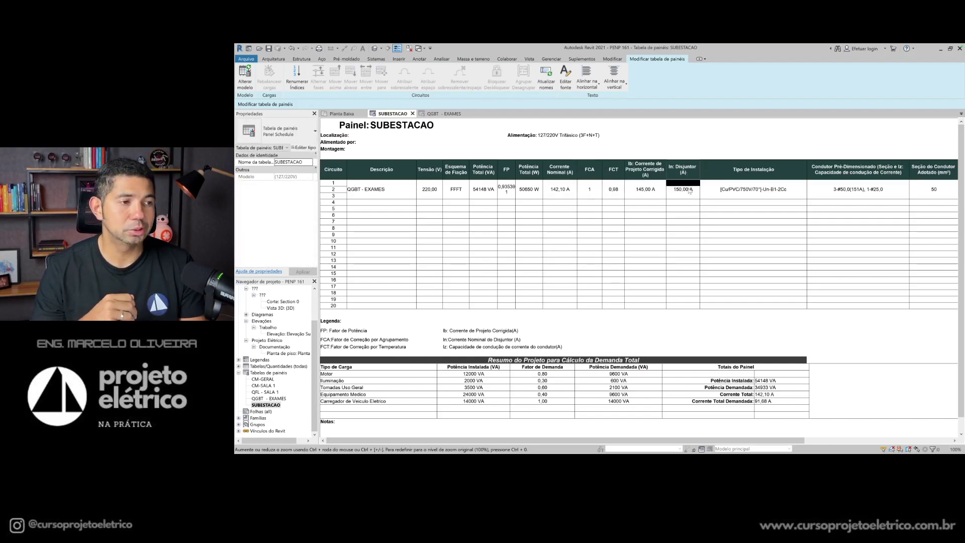
click(687, 194)
click(689, 203)
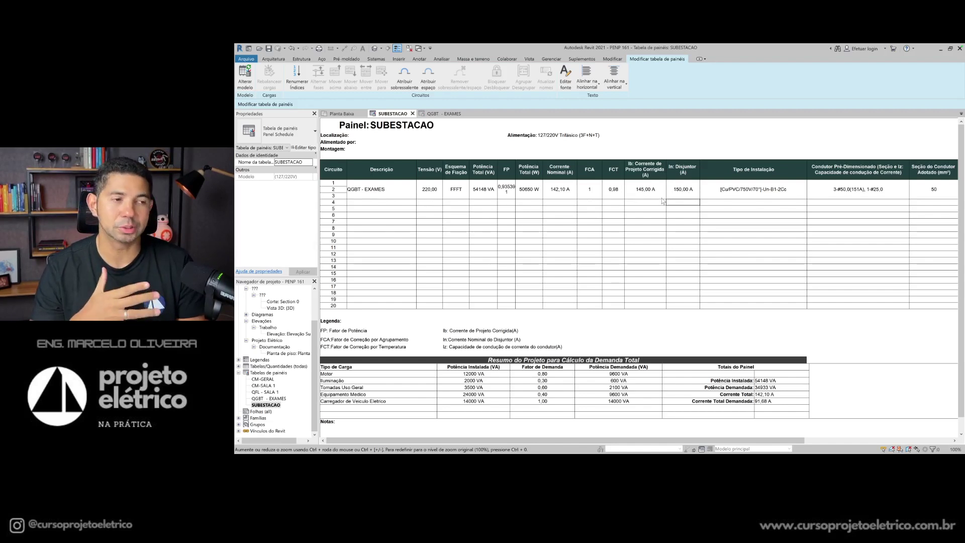
drag(686, 190, 686, 215)
click(687, 215)
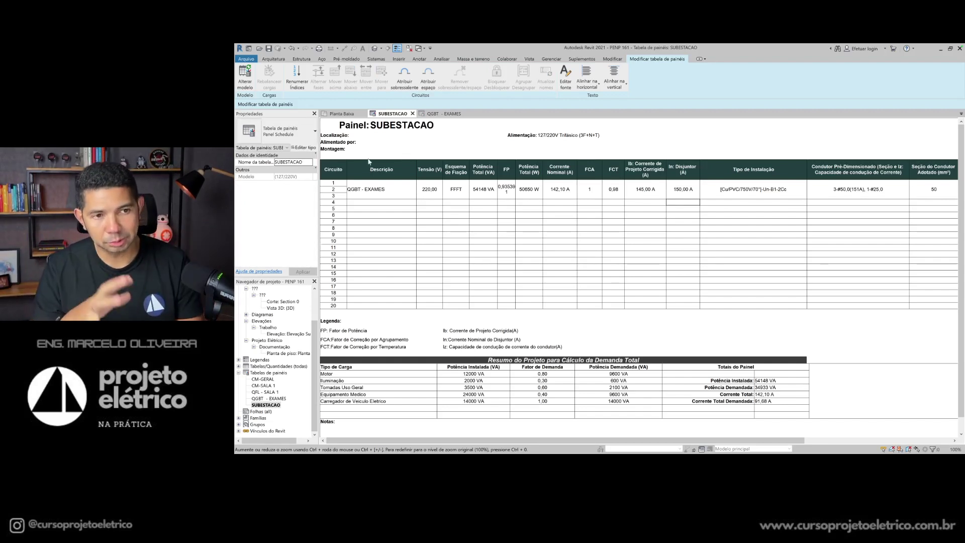
Step: Check the QGBT - EXAMES circuit's breaker rating in the SUBESTACAO schedule and view its feeder route highlighted in the floor plan
click(341, 114)
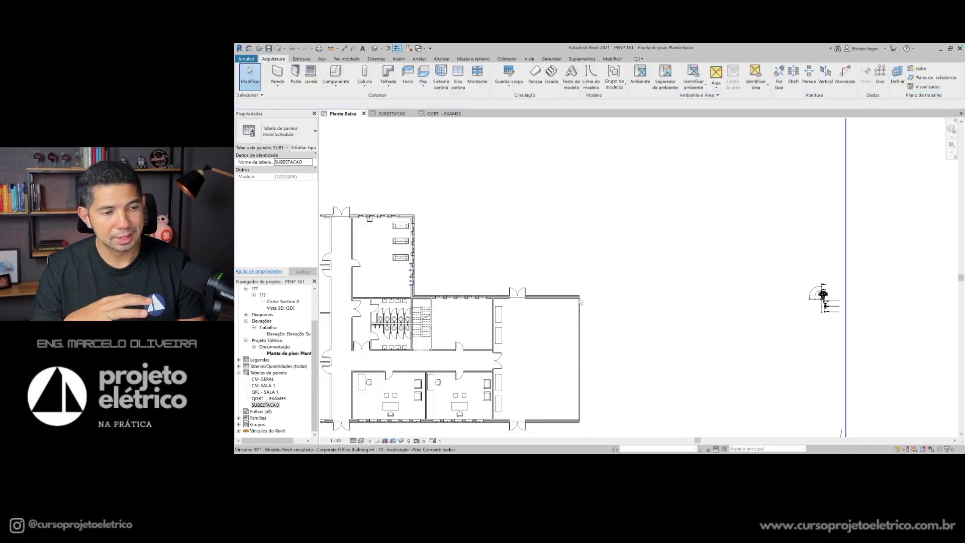
scroll(580, 299, down, 1)
middle_drag(581, 300, 638, 283)
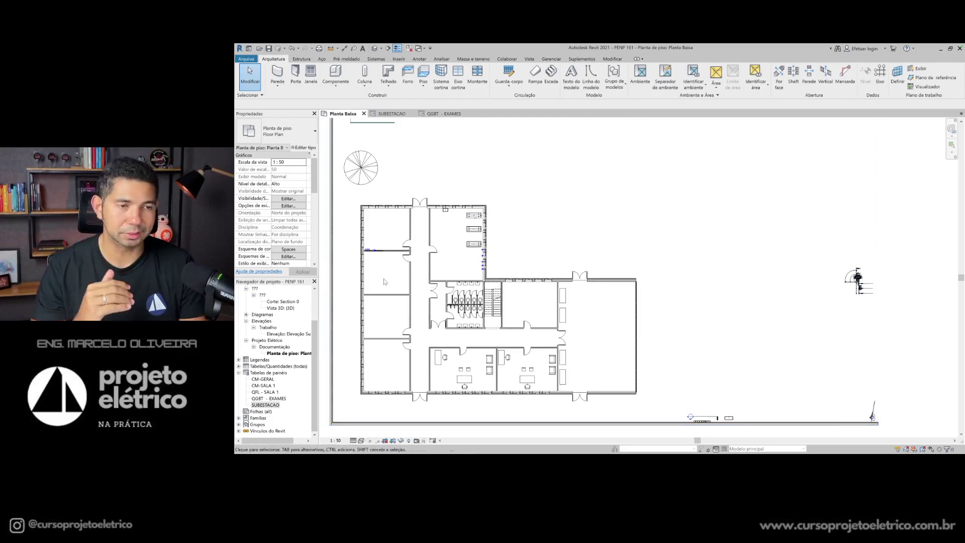
click(392, 114)
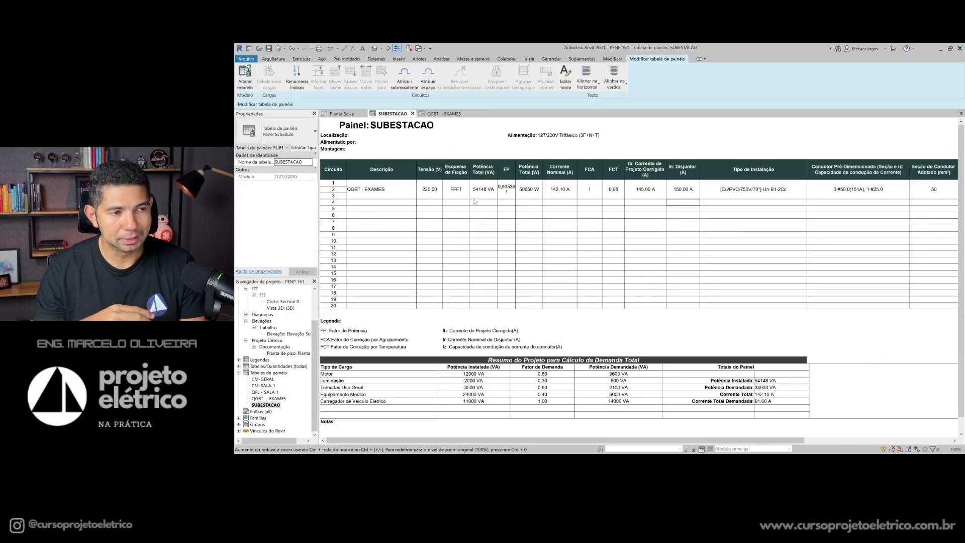
click(683, 189)
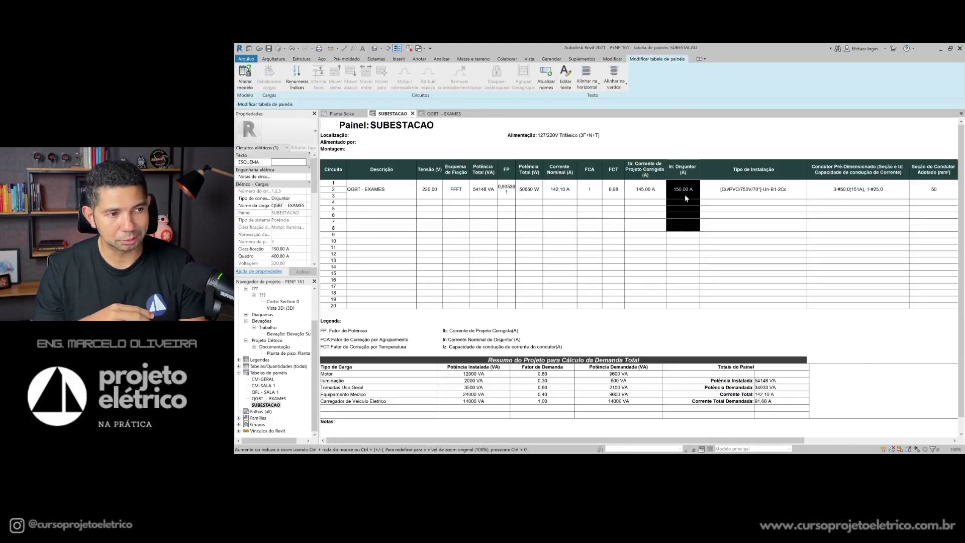
click(683, 189)
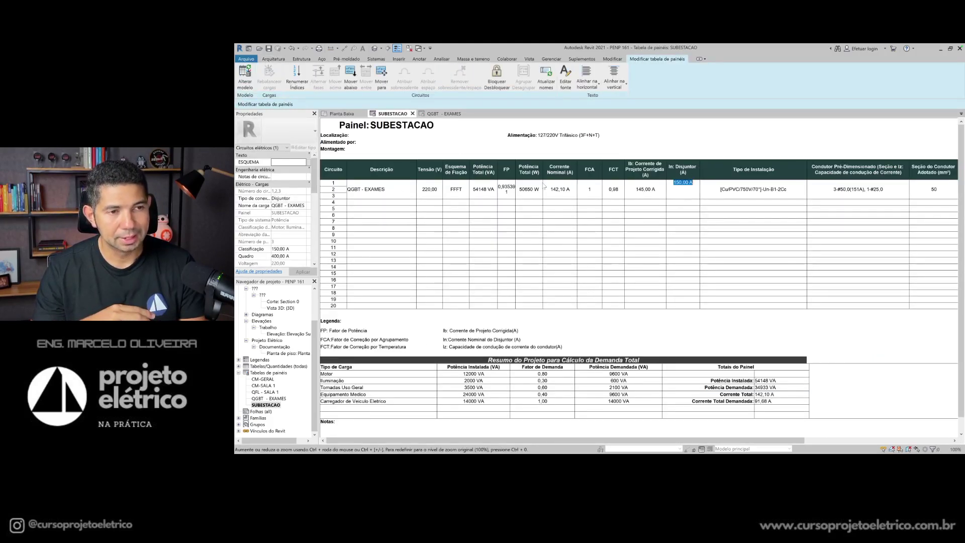
click(342, 114)
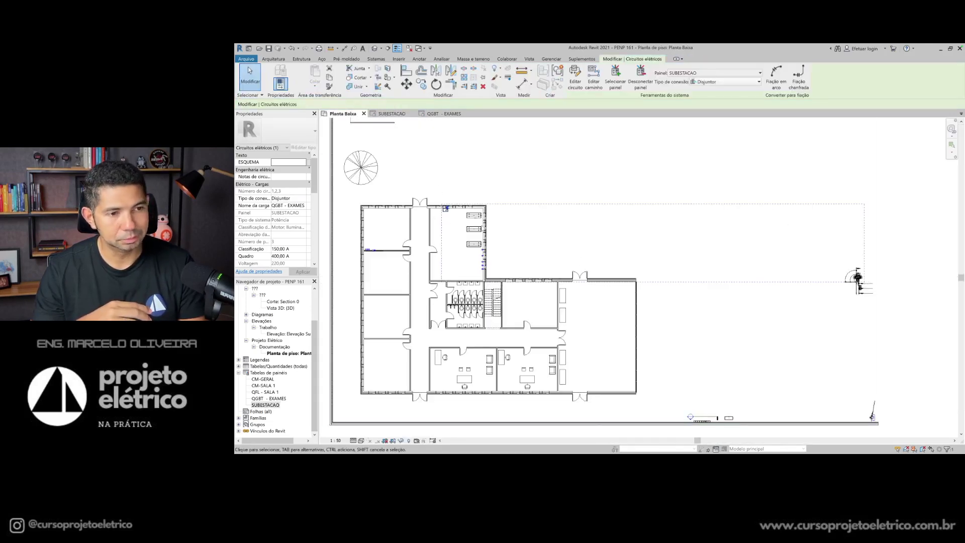
click(389, 114)
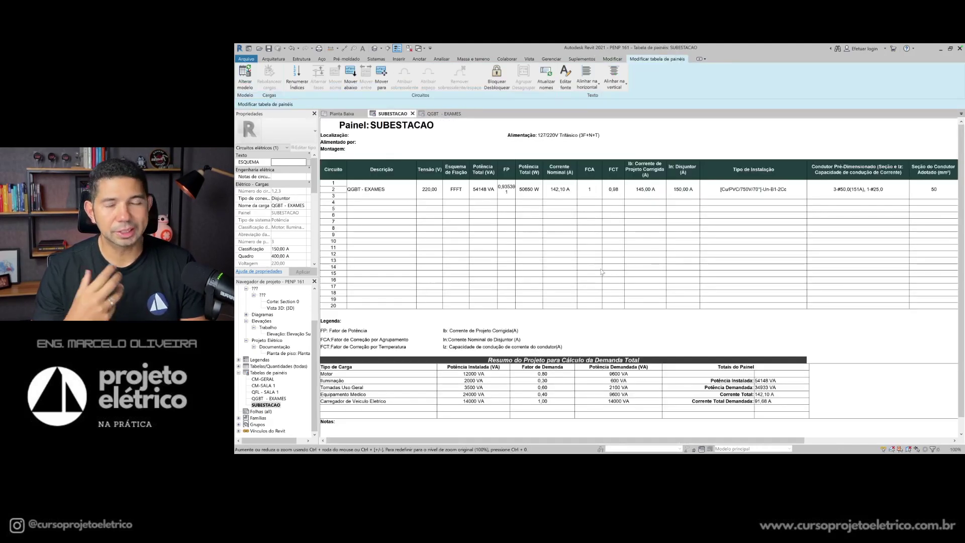
Step: Examine the installation type and pre-sized conductor of the QGBT - EXAMES circuit in the SUBESTACAO schedule
drag(640, 440, 738, 440)
click(620, 201)
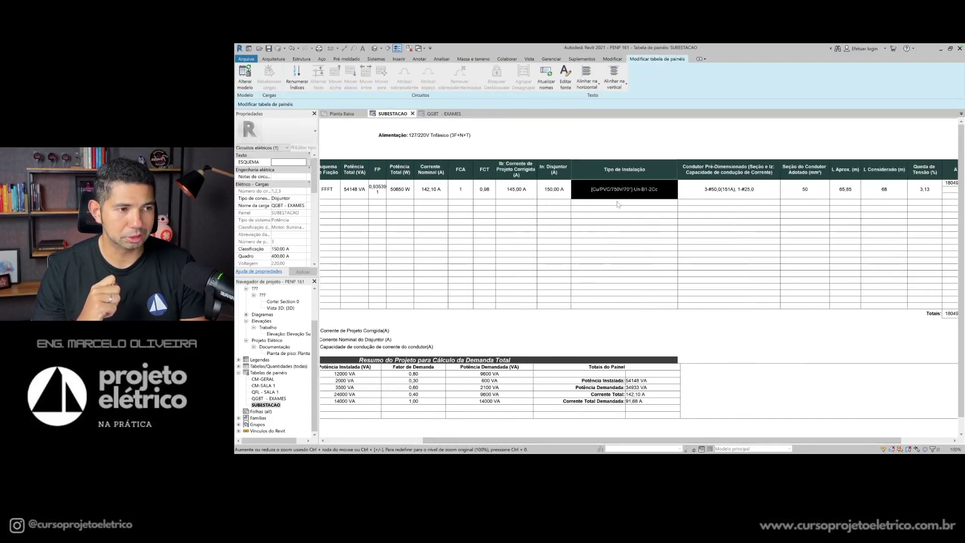
click(716, 204)
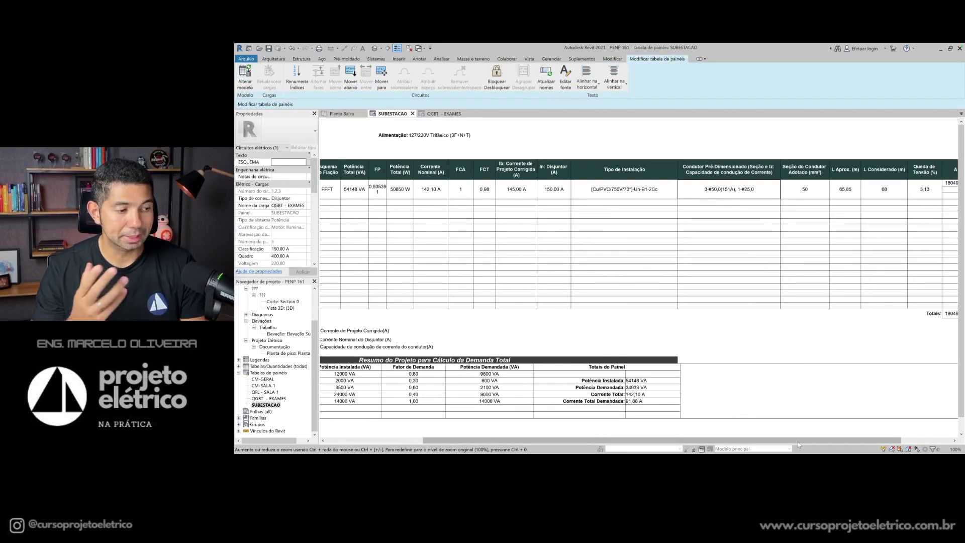
drag(805, 440, 857, 437)
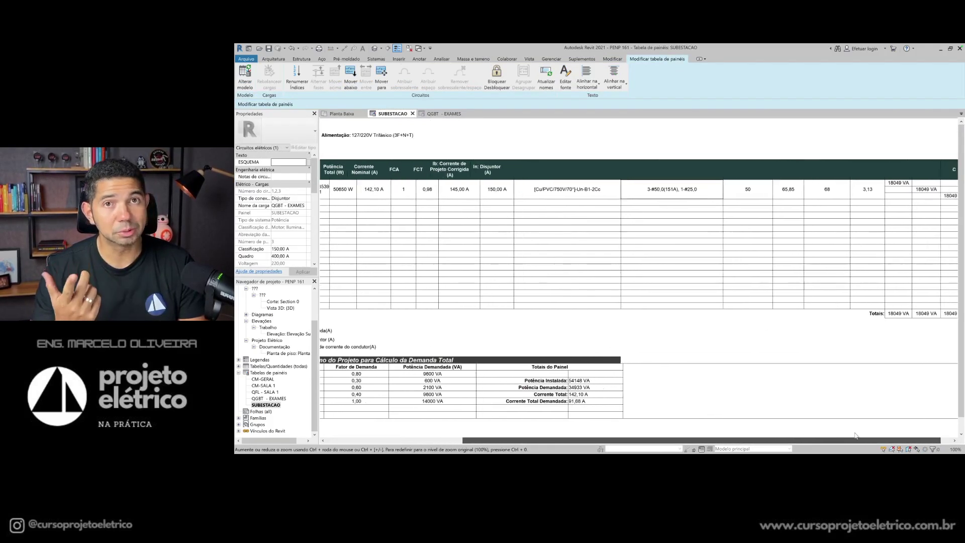
Step: Set the QGBT - EXAMES circuit's adopted conductor section to 70 mm²
click(734, 194)
click(736, 215)
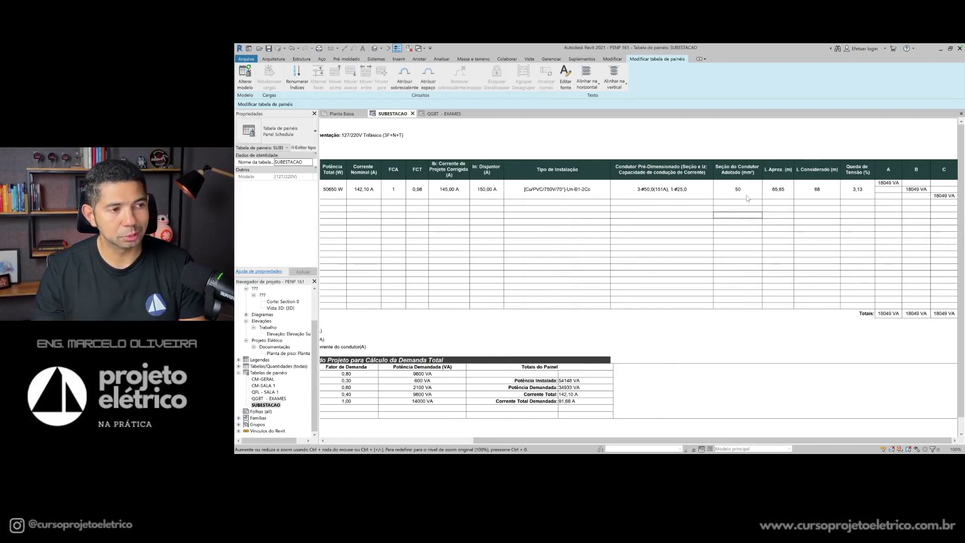
click(743, 190)
key(Escape)
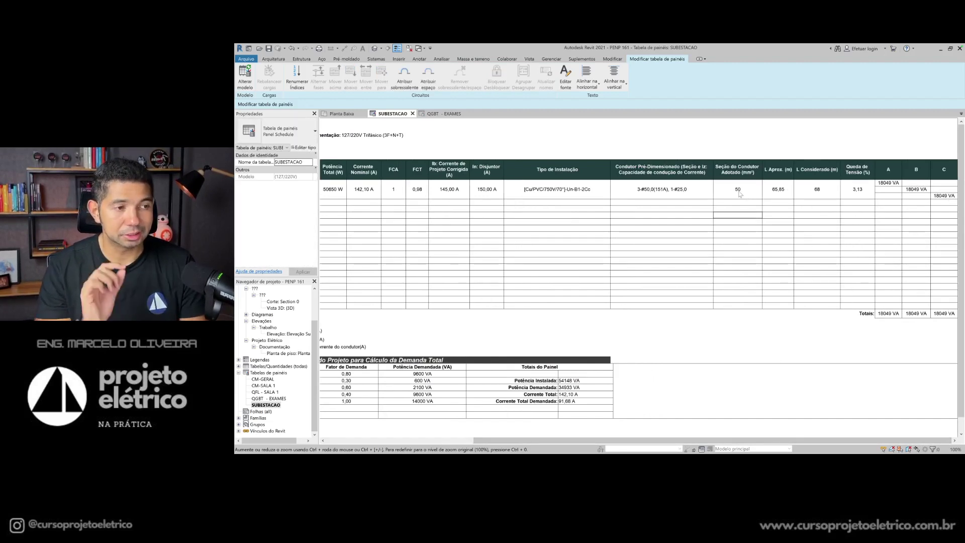
double_click(739, 190)
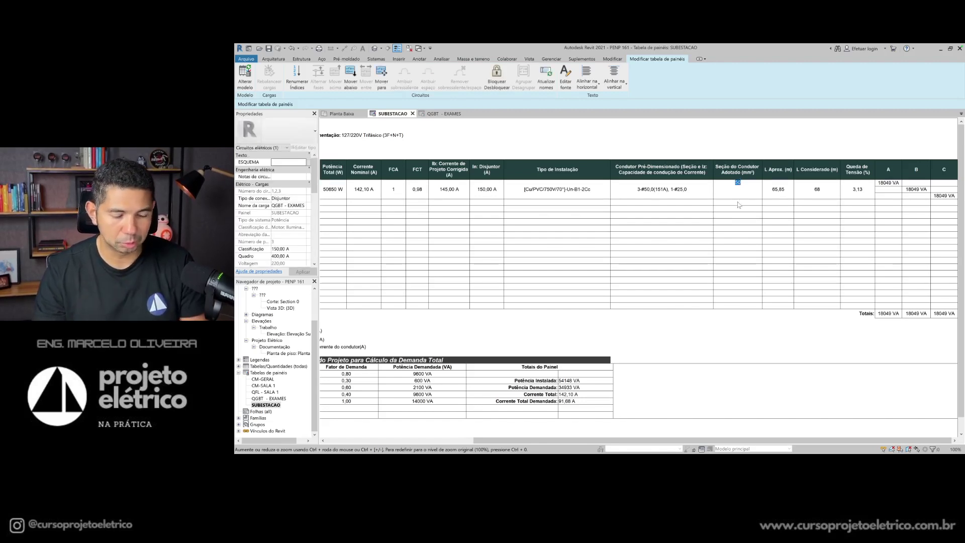
key(Return)
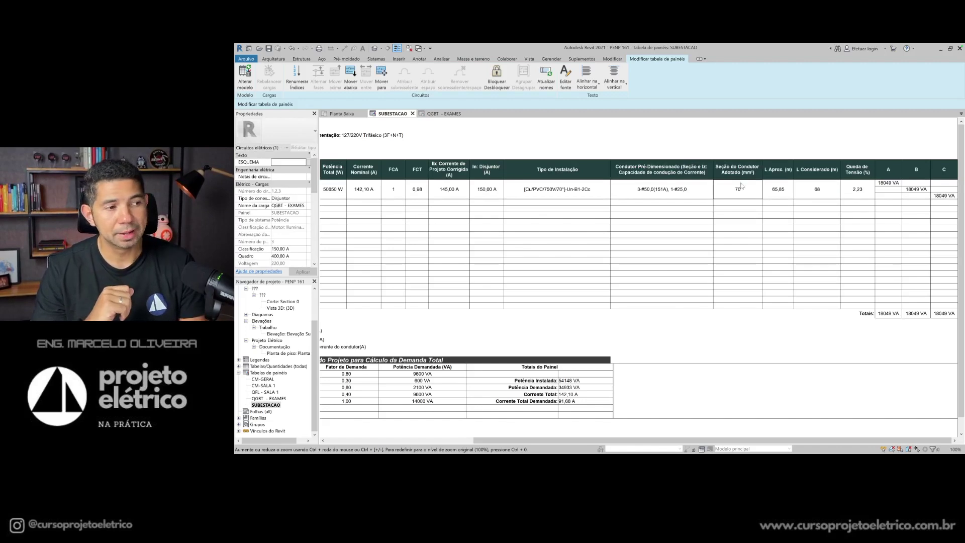
click(739, 205)
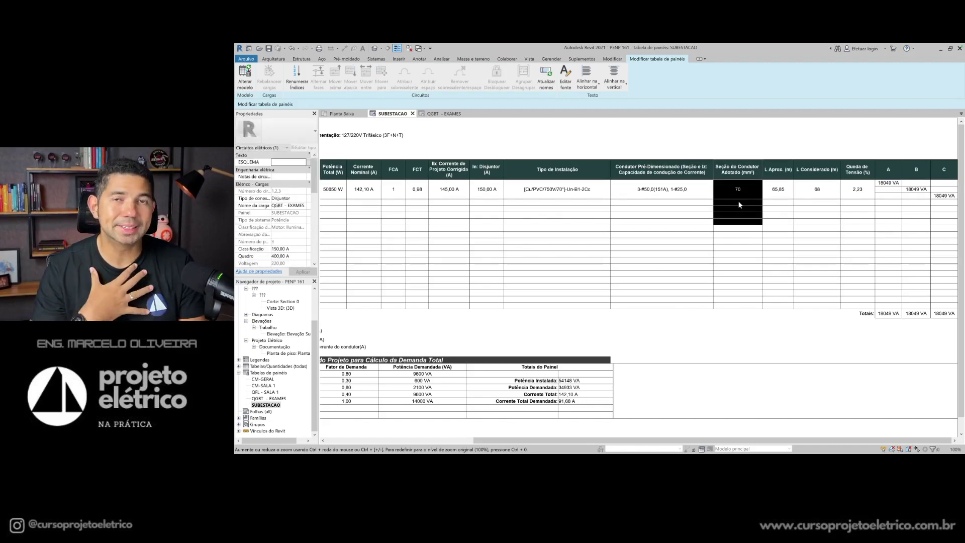
Step: Compare the QGBT - EXAMES circuit's pre-sized conductor with its adopted conductor section
click(662, 190)
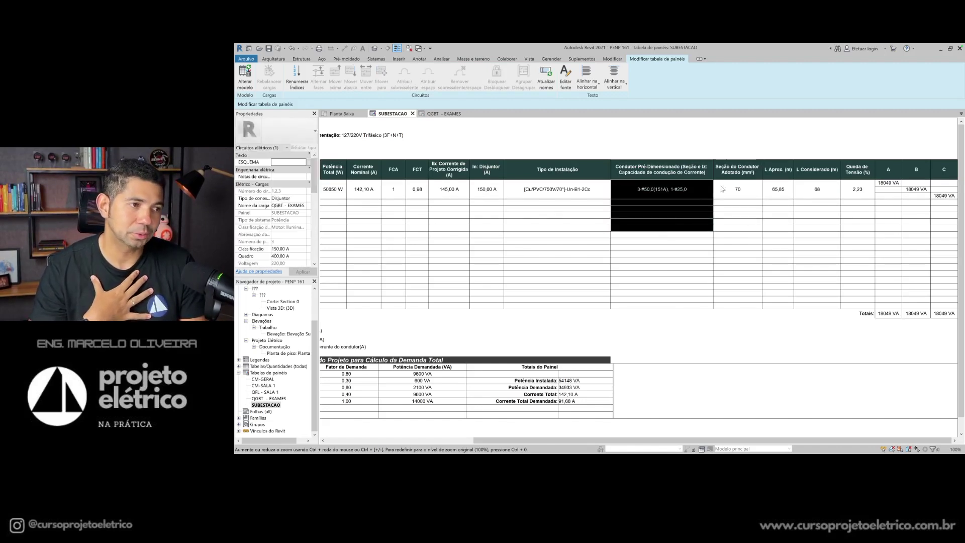
click(745, 200)
key(Escape)
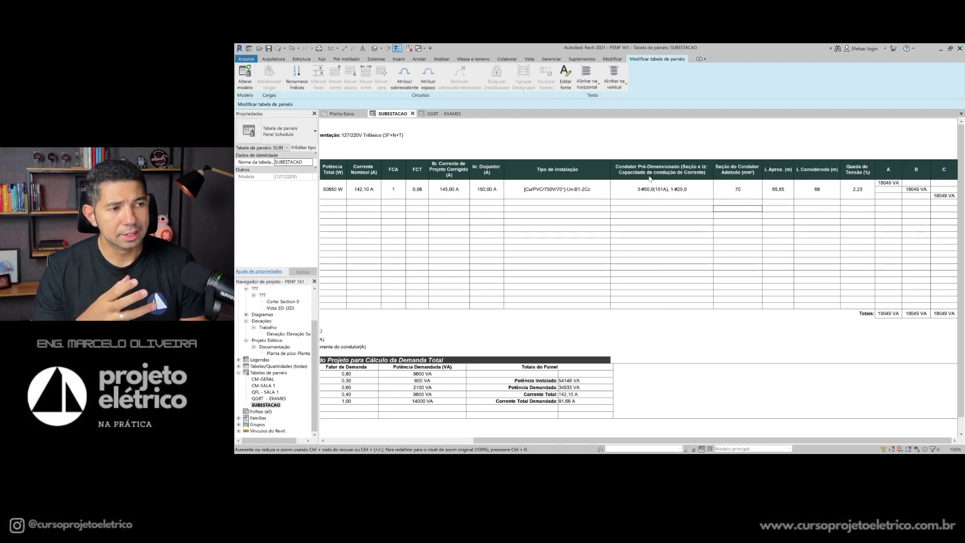
drag(635, 189, 648, 210)
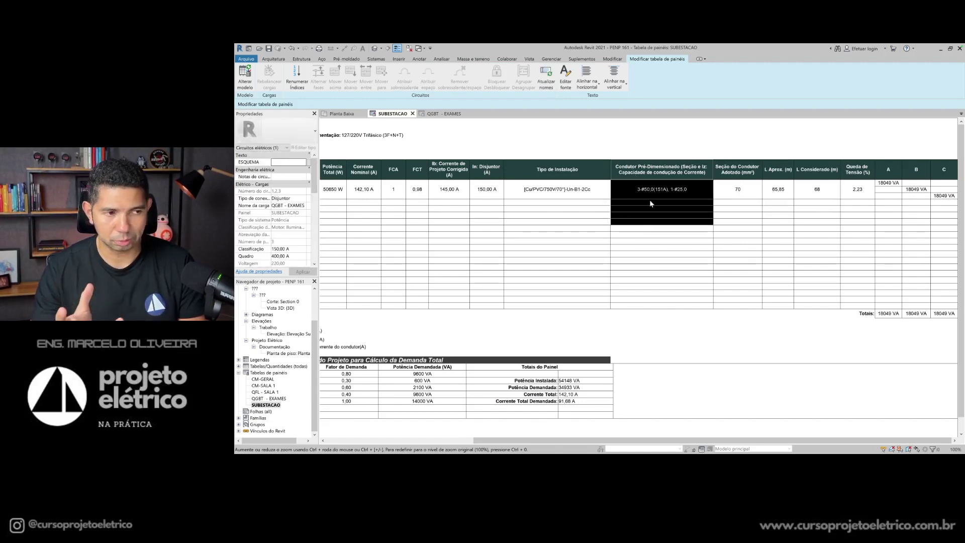
click(740, 190)
click(743, 194)
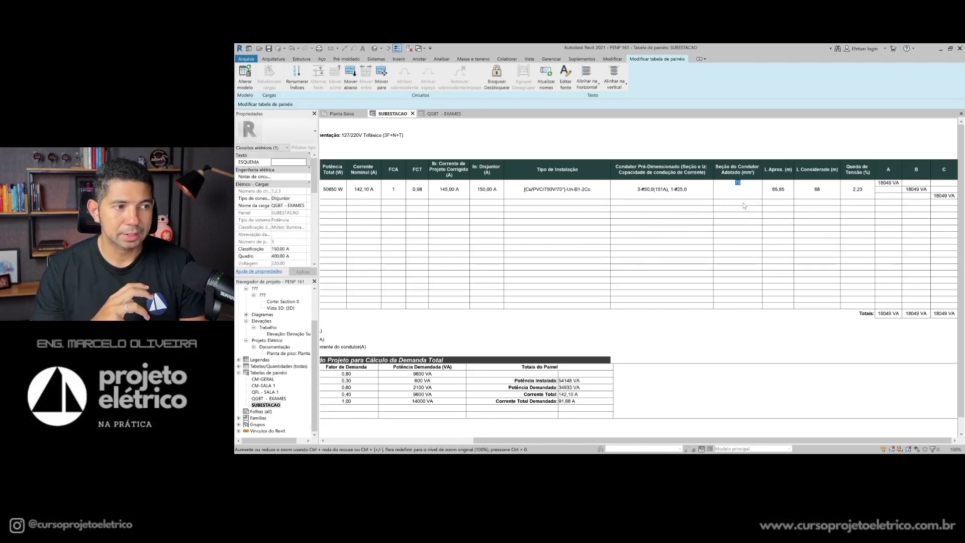
click(745, 202)
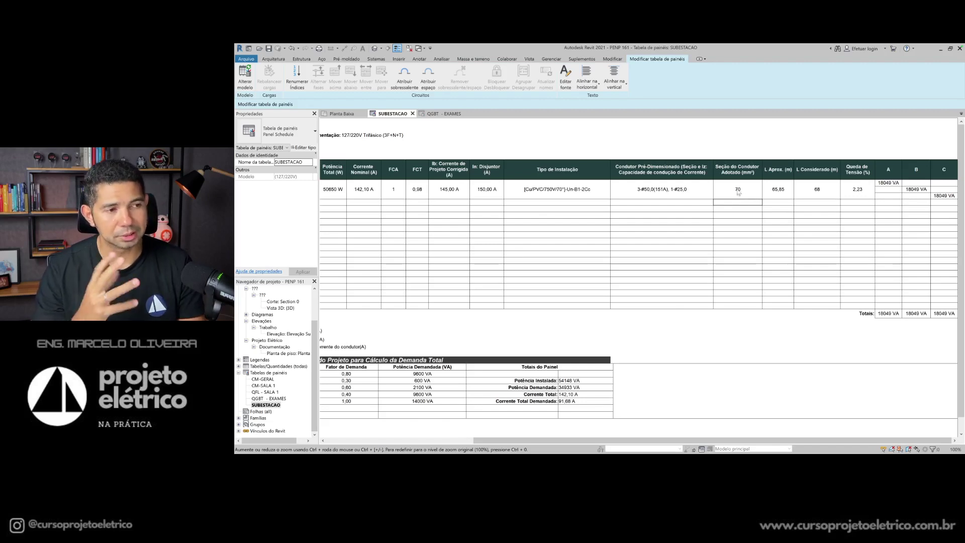
click(672, 189)
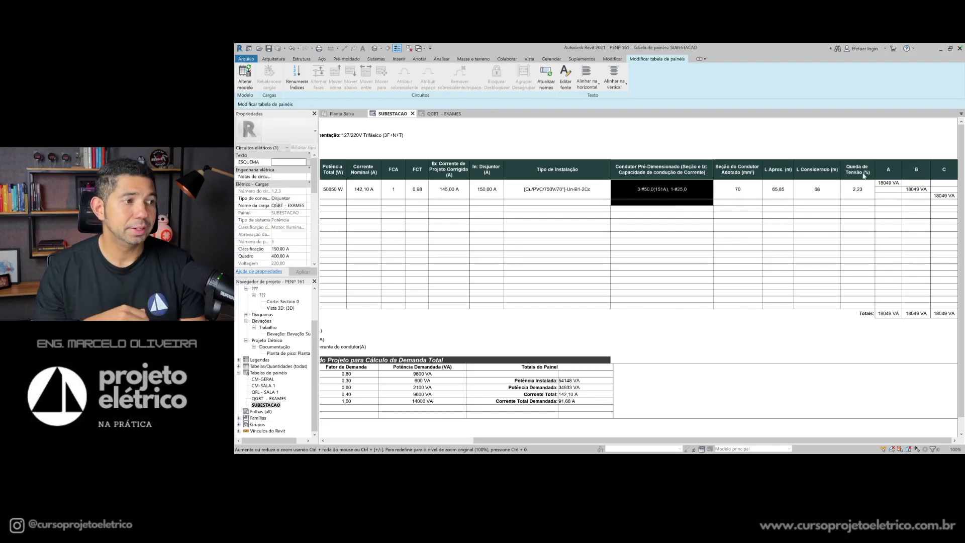
Step: Examine the voltage drop percentage of the QGBT - EXAMES circuit
click(859, 201)
drag(860, 210, 858, 265)
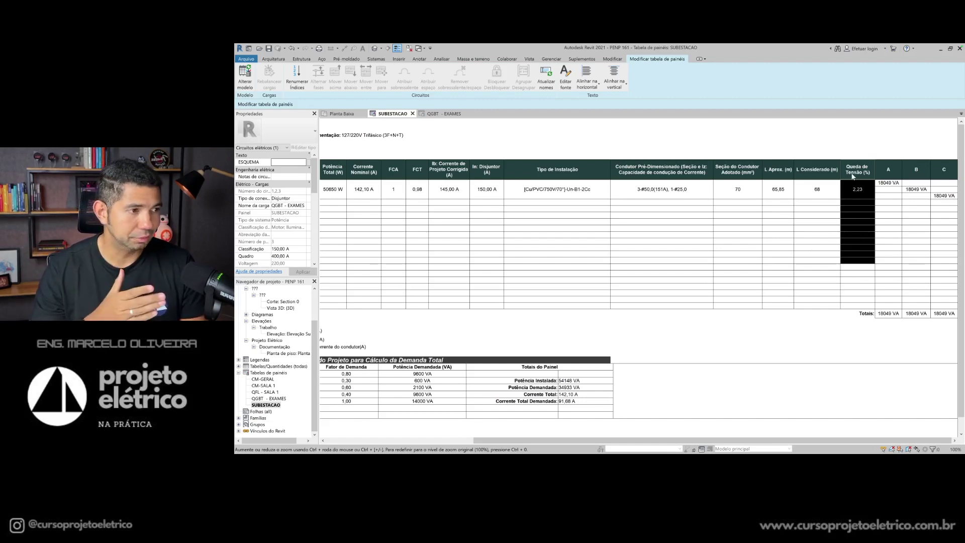
click(852, 220)
drag(858, 189, 861, 218)
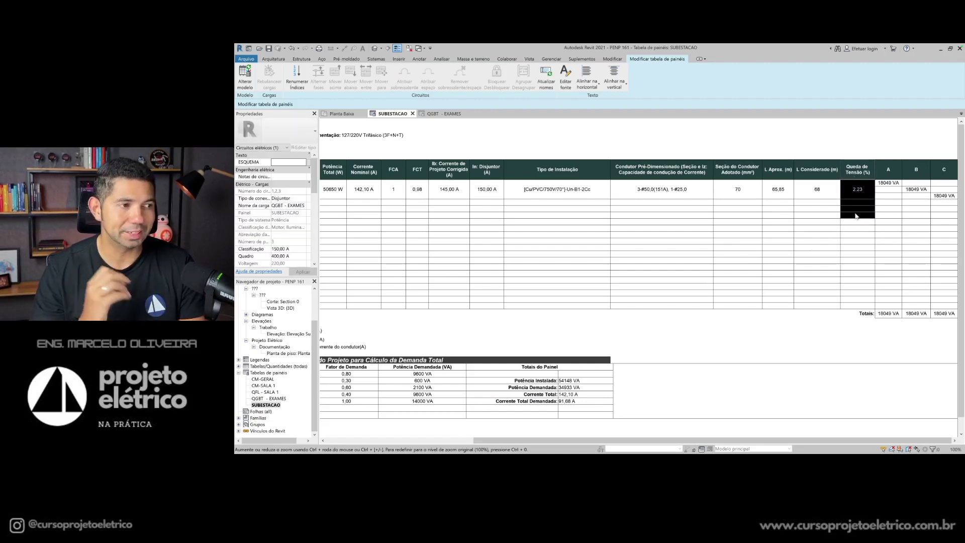
Step: Compare the approximate and considered lengths of the QGBT - EXAMES circuit
click(814, 175)
drag(813, 186, 815, 210)
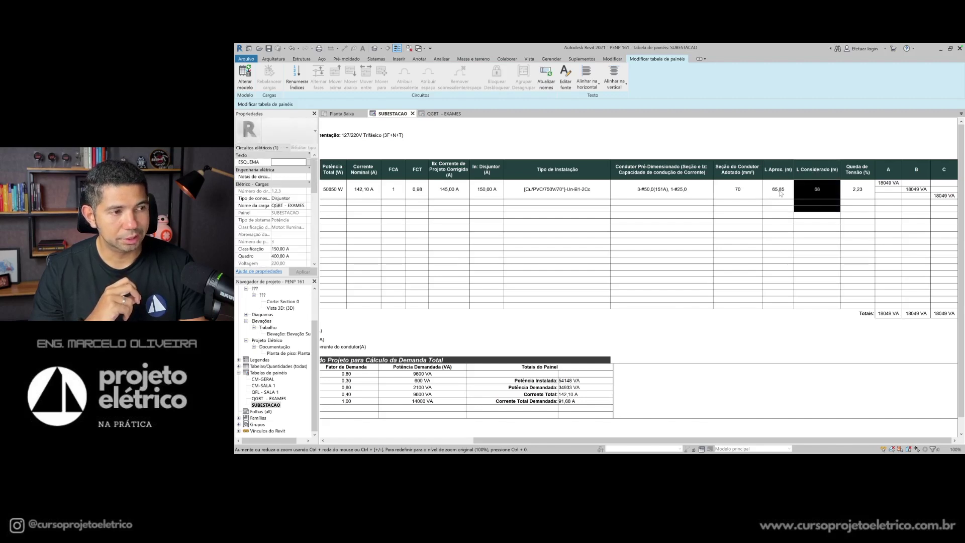
click(780, 195)
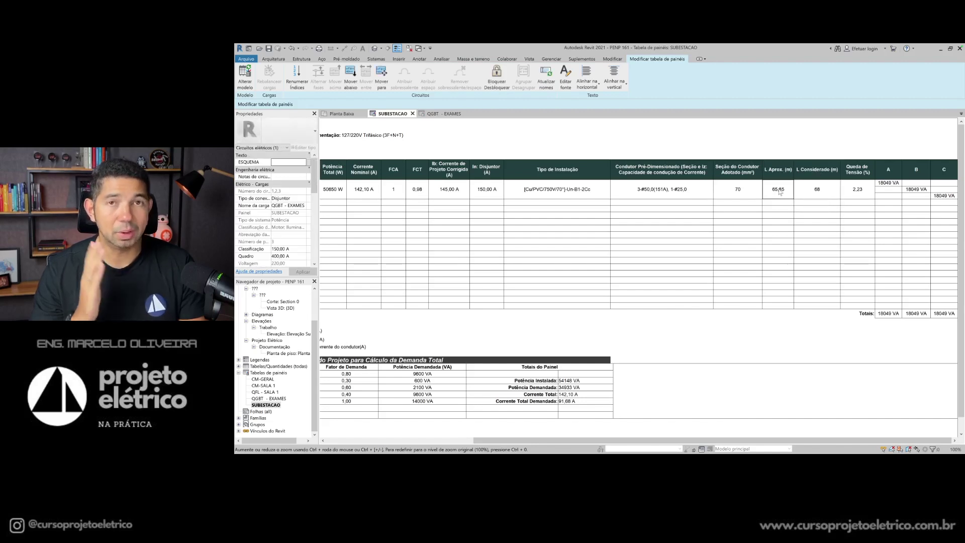
click(817, 189)
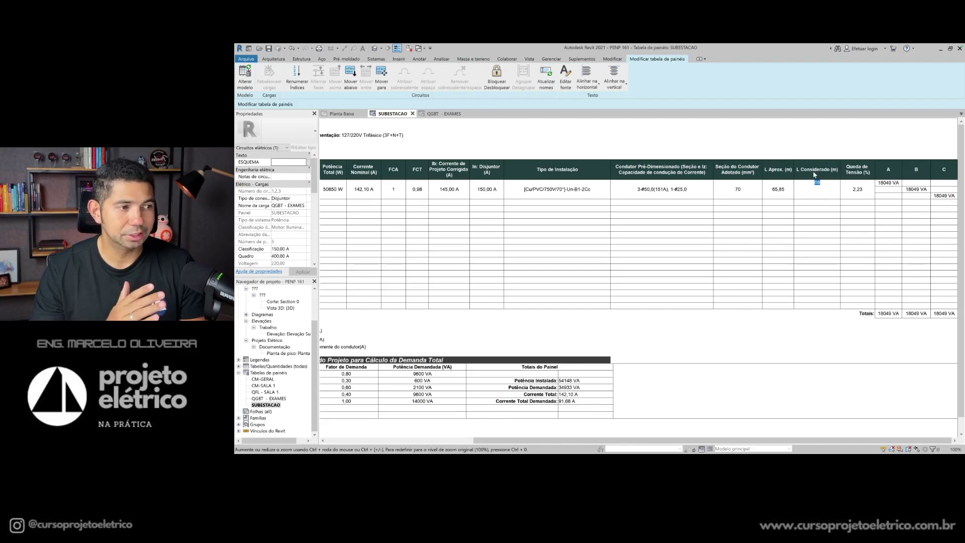
click(806, 197)
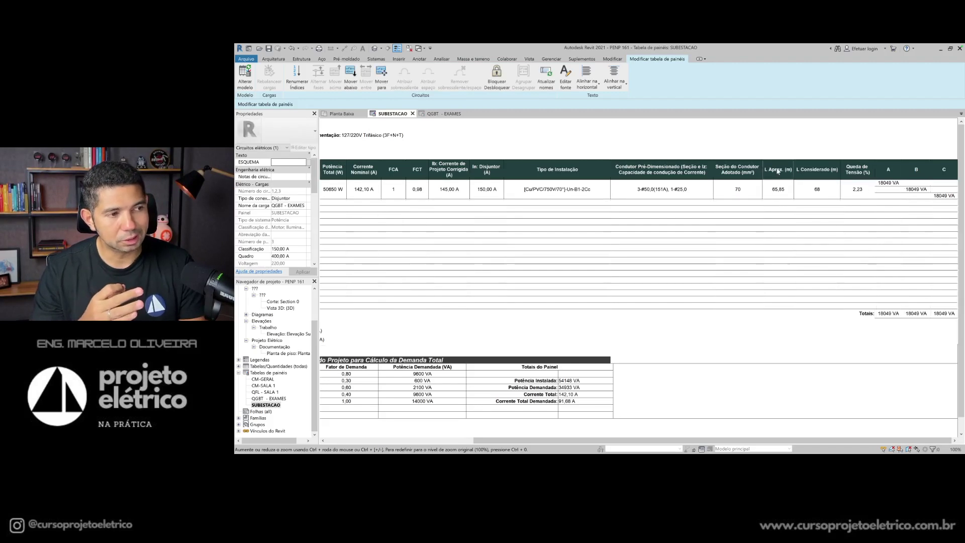
drag(779, 173, 778, 226)
click(778, 222)
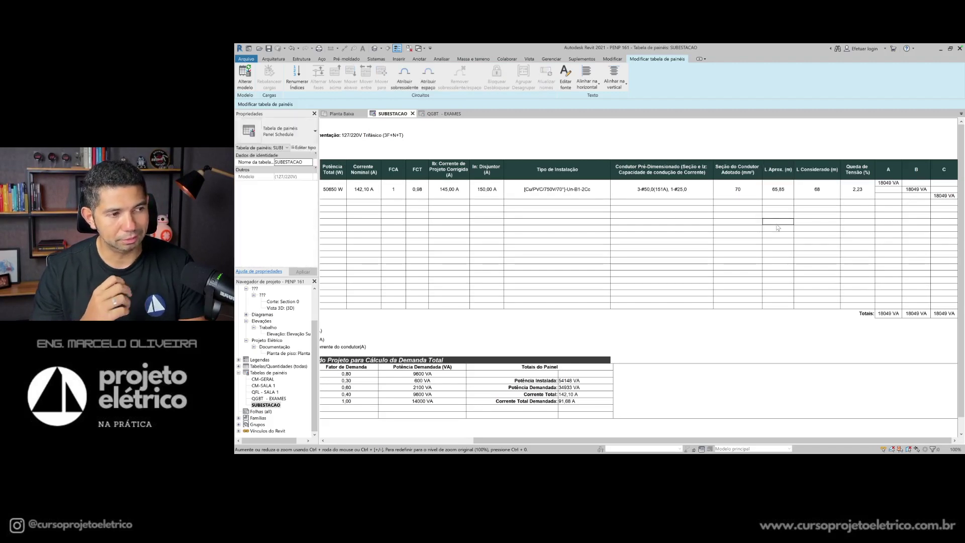
click(777, 190)
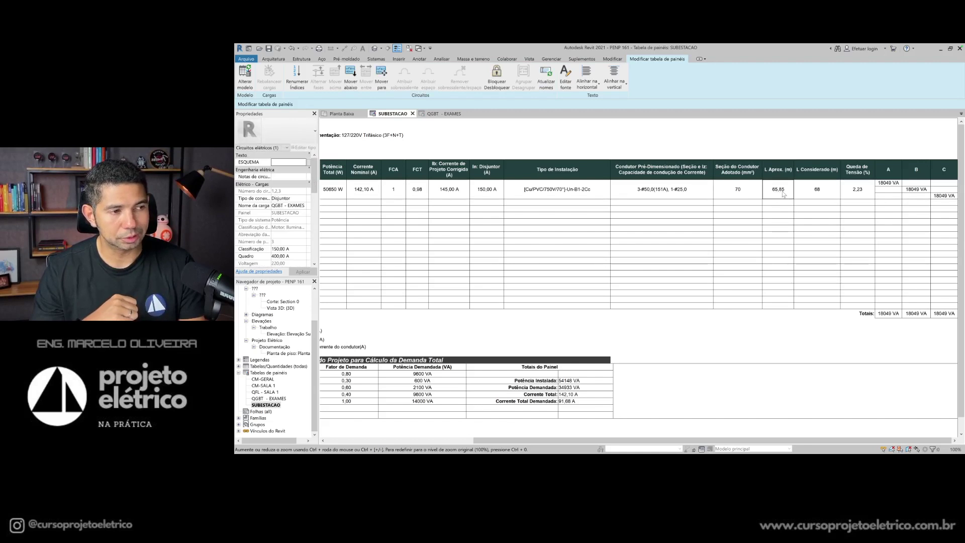
Step: Set the QGBT - EXAMES circuit's adopted conductor section to 50 mm²
double_click(741, 195)
text(50)
key(Return)
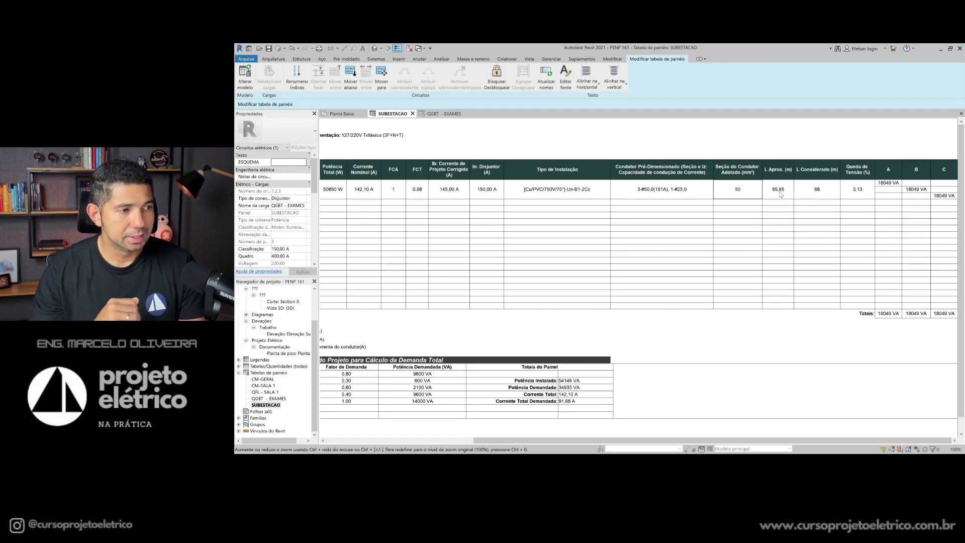
click(737, 197)
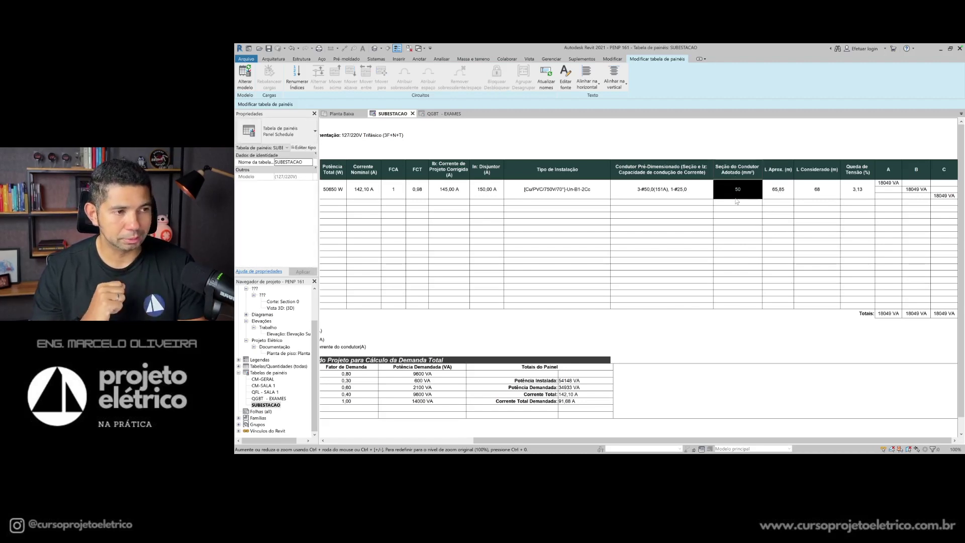
Step: Compare the QGBT - EXAMES circuit's breaker rating, corrected project current, adopted conductor section, considered length and voltage drop
drag(486, 184, 487, 209)
drag(447, 184, 444, 203)
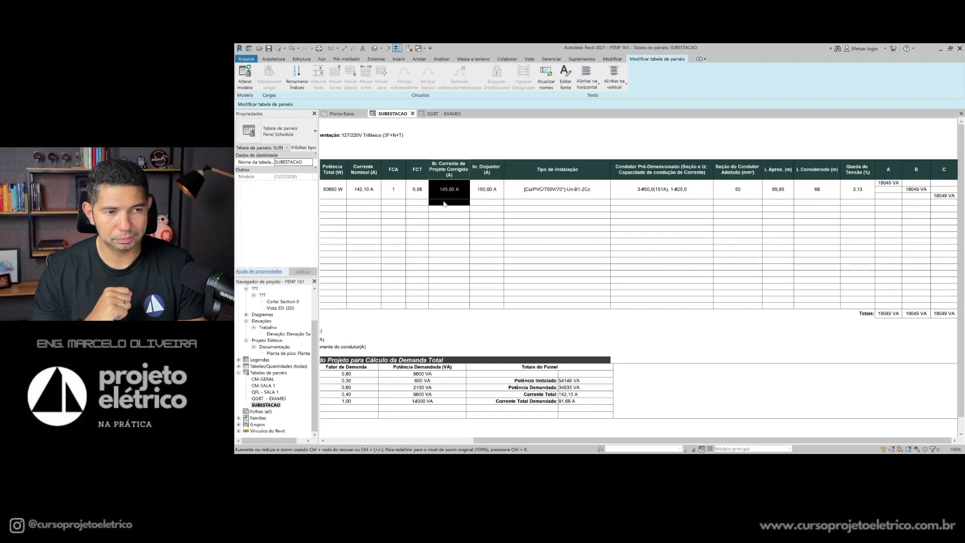
click(449, 194)
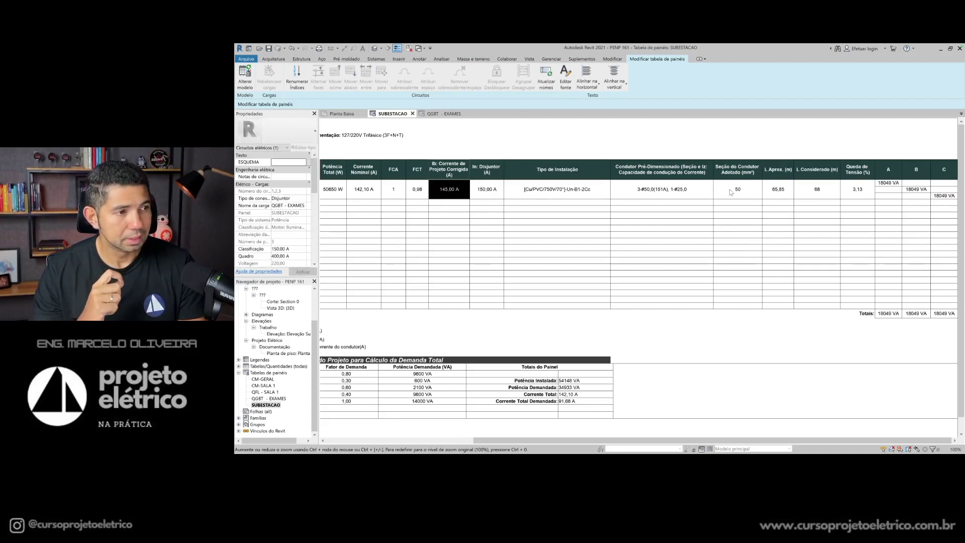
click(738, 190)
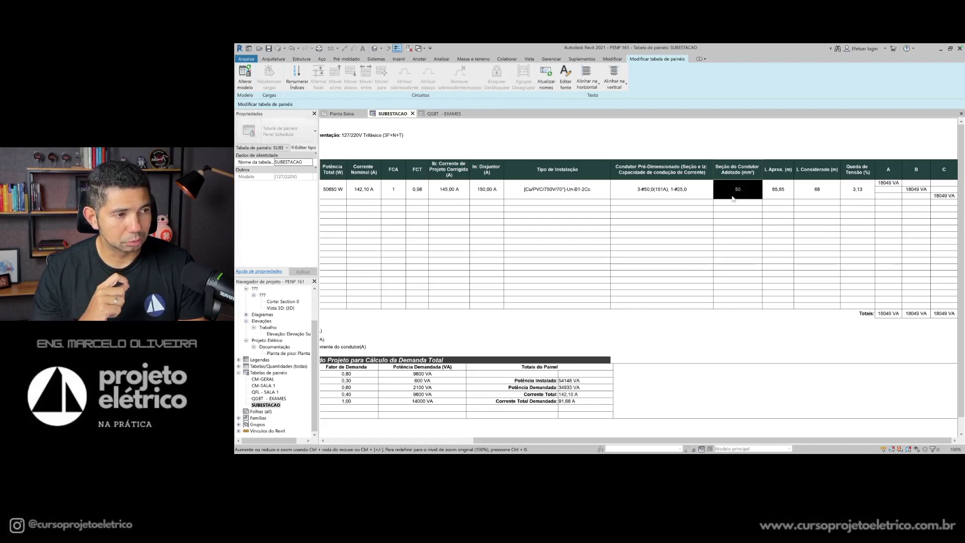
click(813, 195)
click(815, 196)
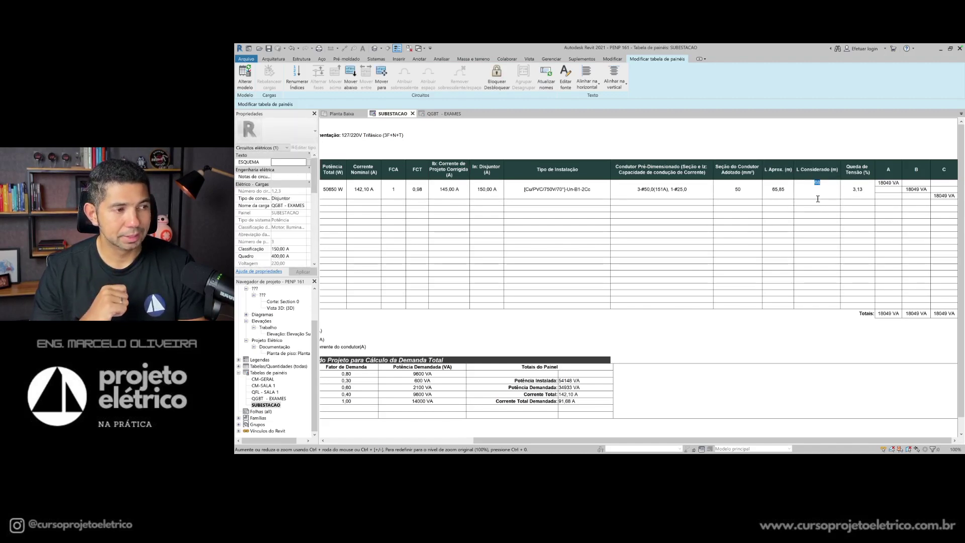
drag(858, 186, 863, 210)
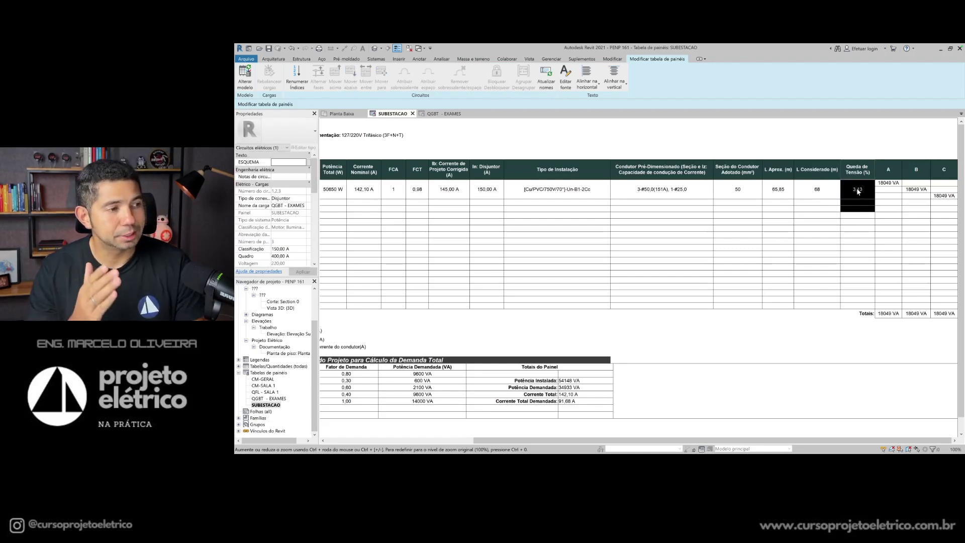
click(861, 216)
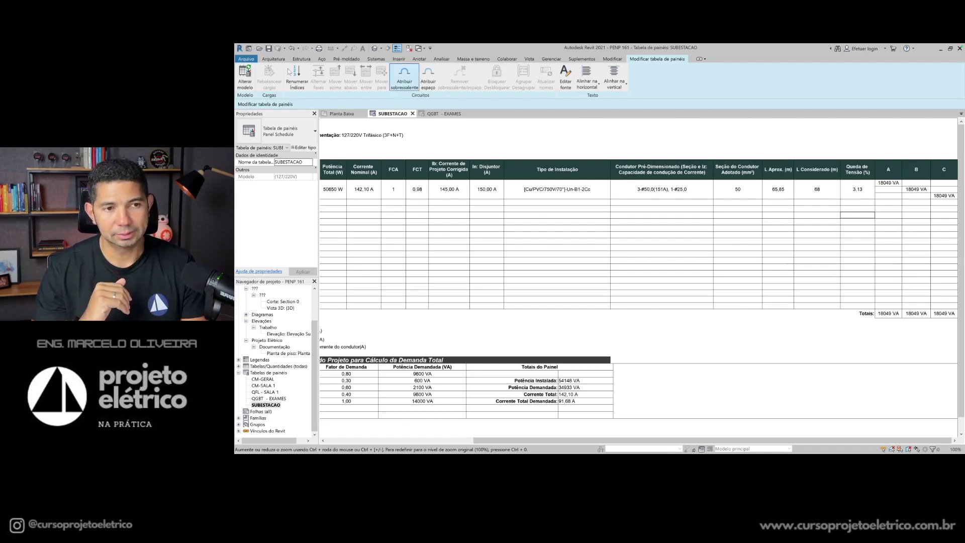
Step: Review the QGBT - EXAMES circuit's voltage drop percentage in the SUBESTACAO schedule alongside the Planta Baixa floor plan
click(342, 113)
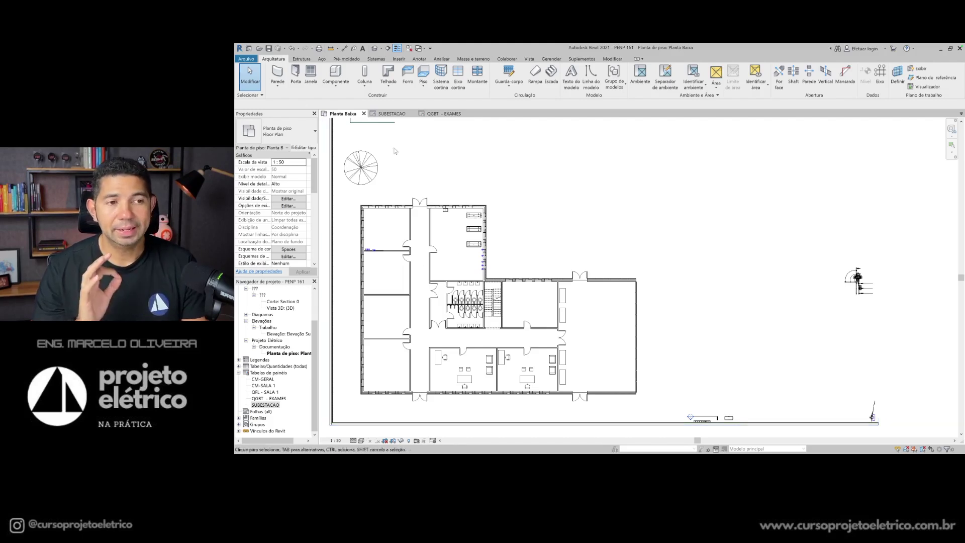
click(392, 114)
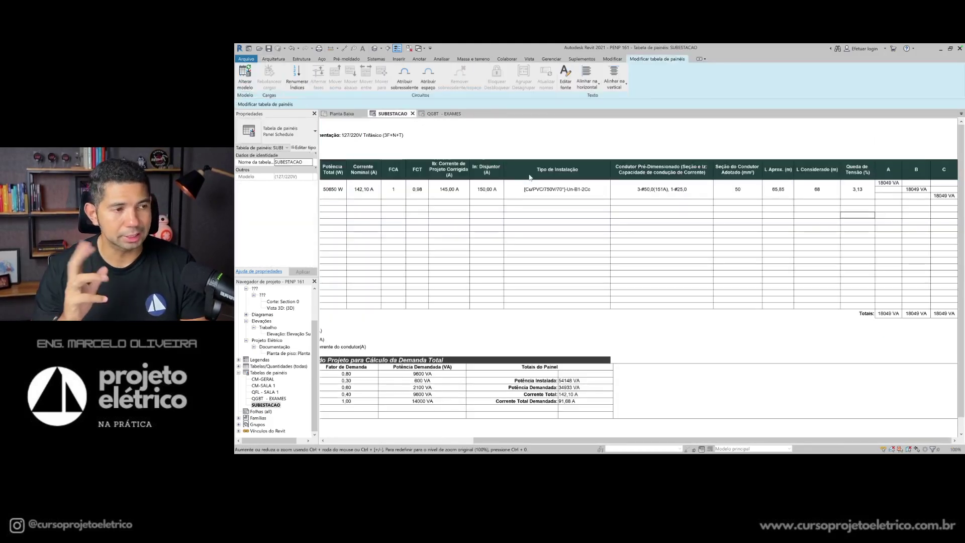
click(859, 190)
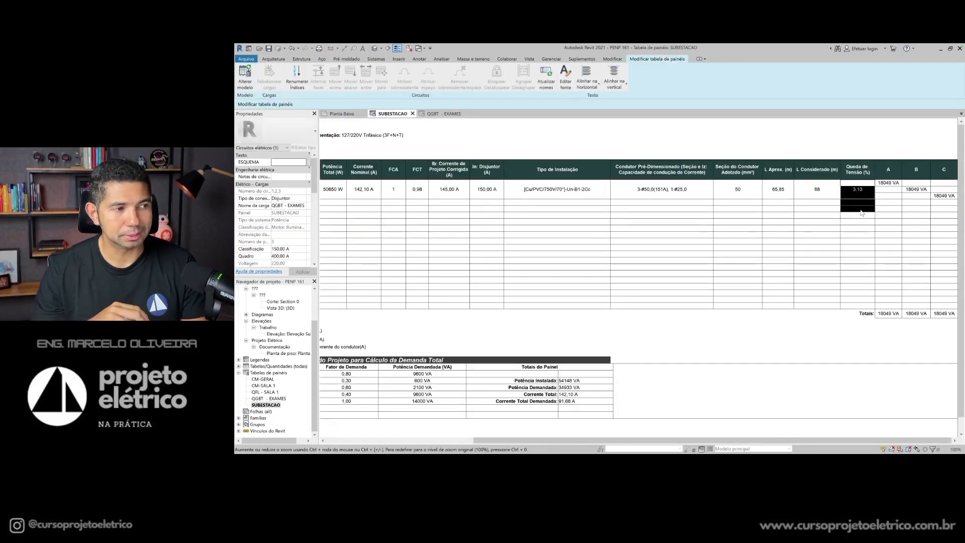
click(861, 221)
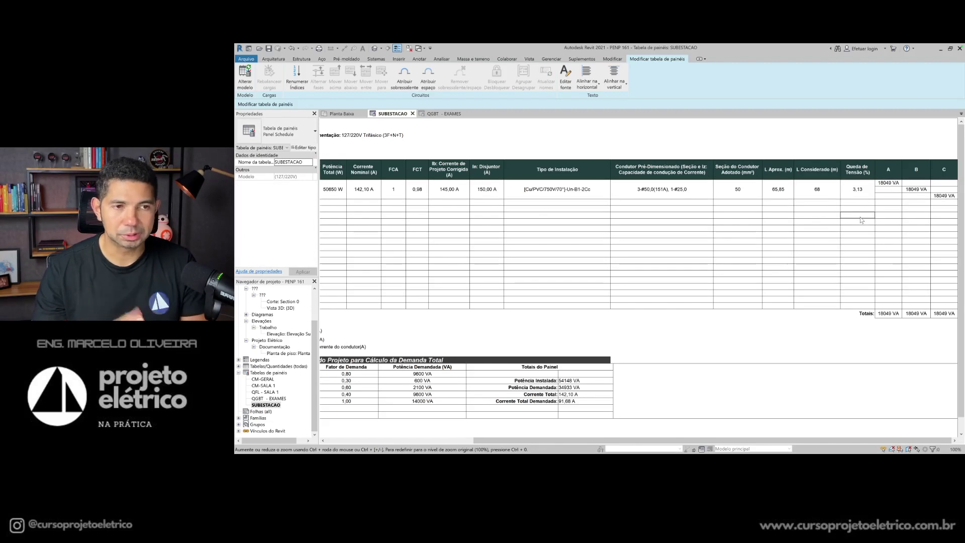
click(342, 114)
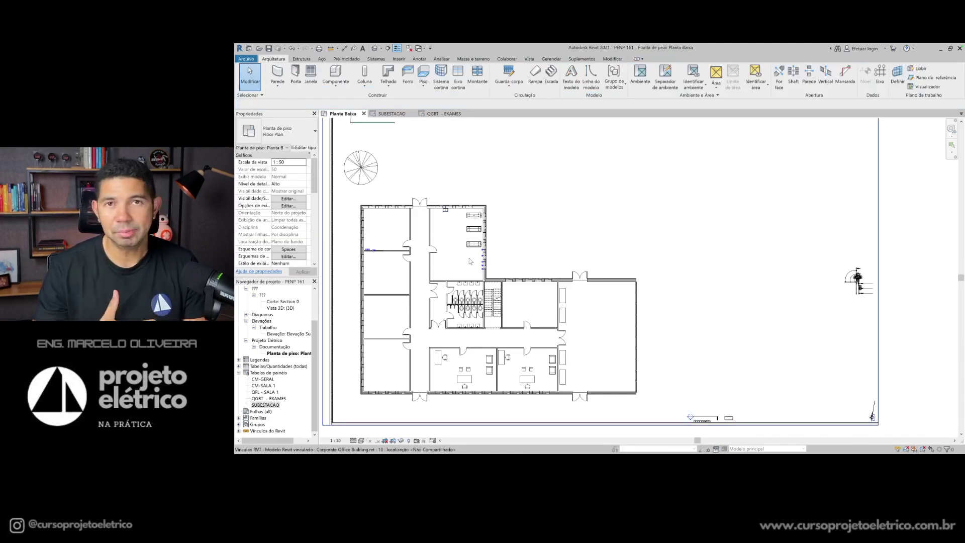
click(393, 114)
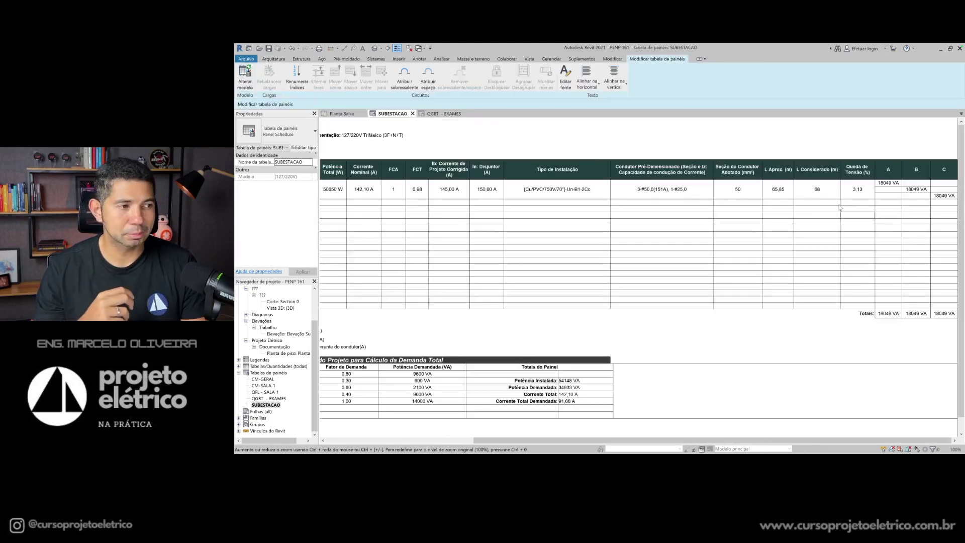
click(858, 198)
drag(858, 198, 858, 224)
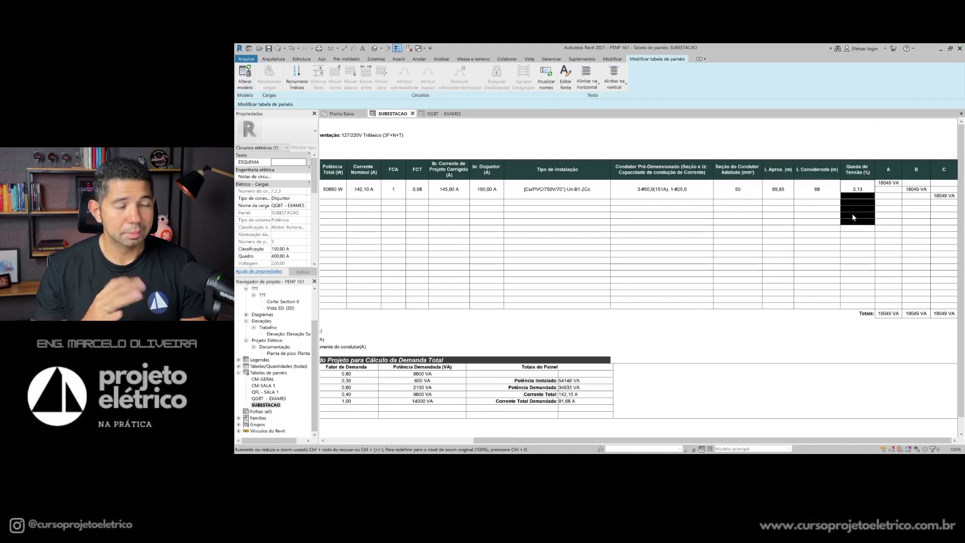
drag(858, 189, 844, 210)
Step: Try an adopted conductor section of 70 mm² for the QGBT - EXAMES circuit, and restore it to 50 mm²
double_click(723, 190)
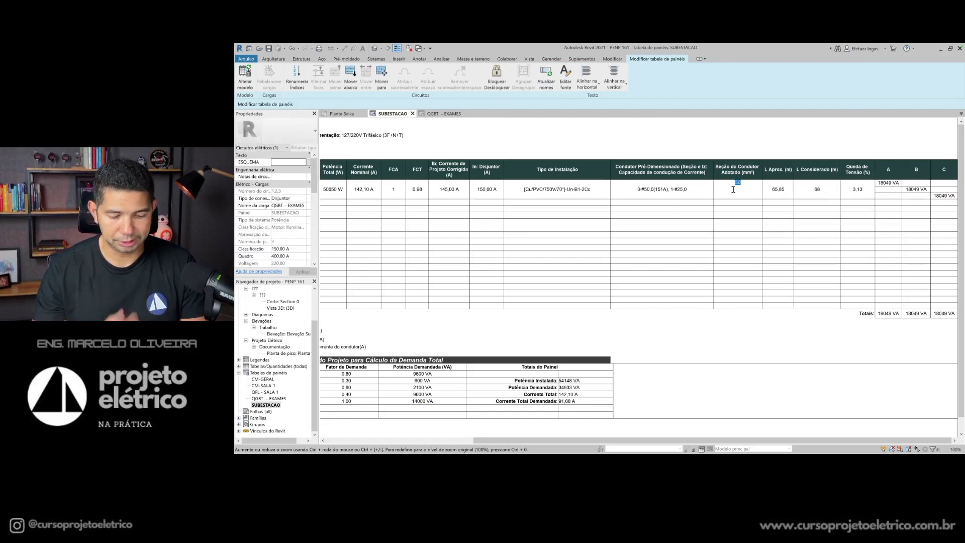
text(70)
key(Return)
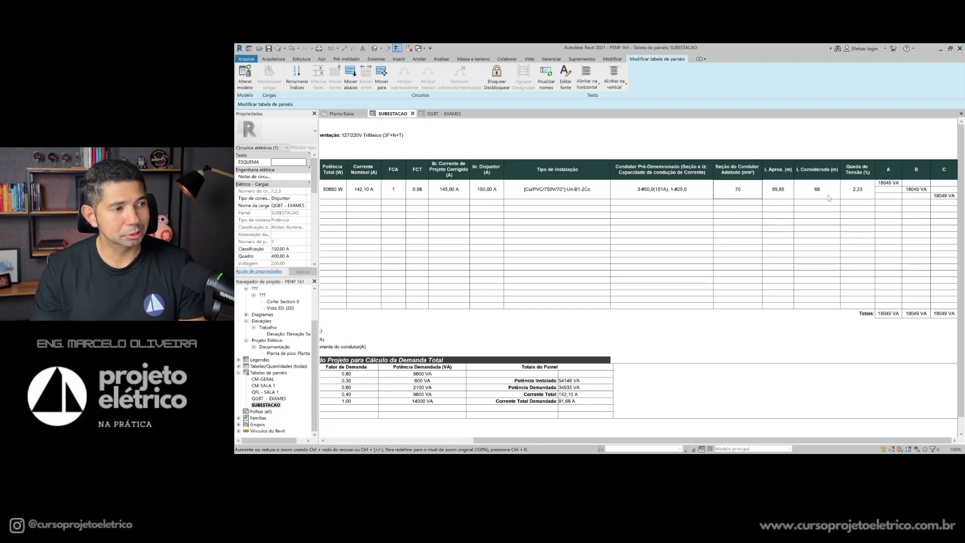
click(858, 197)
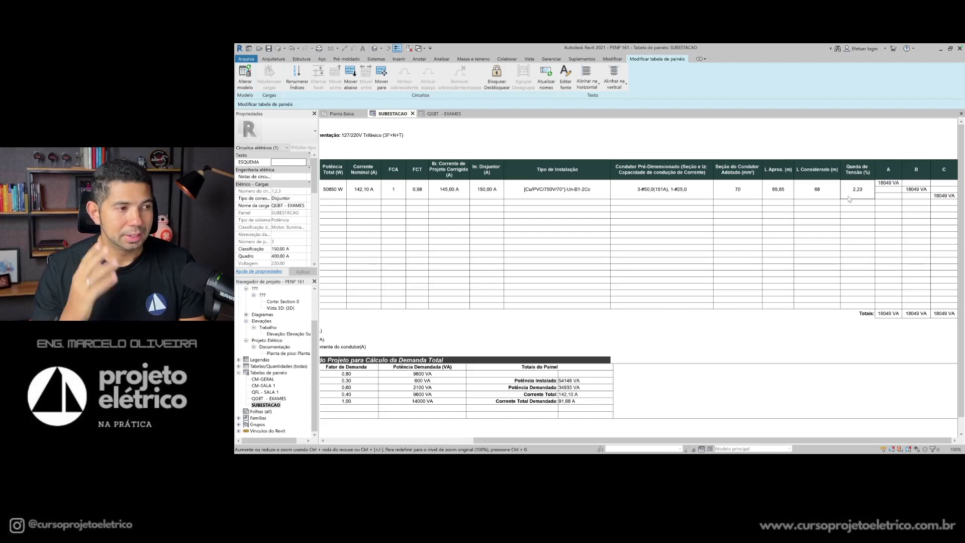
click(749, 189)
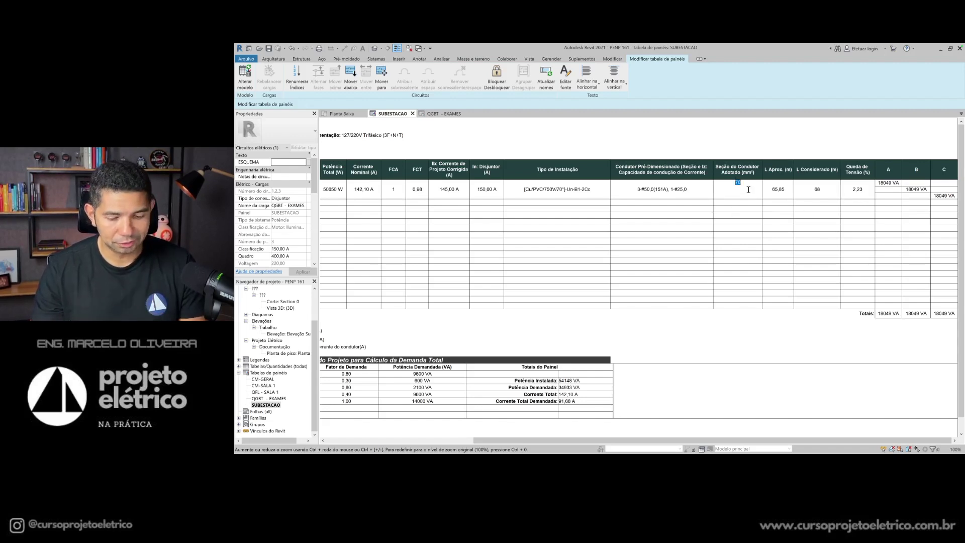
text(50)
key(Return)
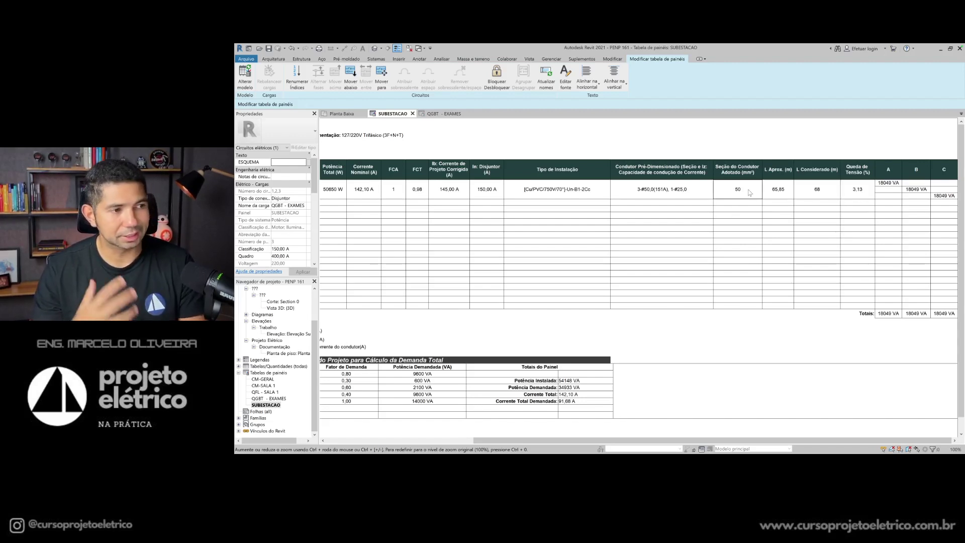
Step: Examine the QGBT - EXAMES circuit's approximate length in the schedule and its route on the Planta Baixa floor plan
click(788, 198)
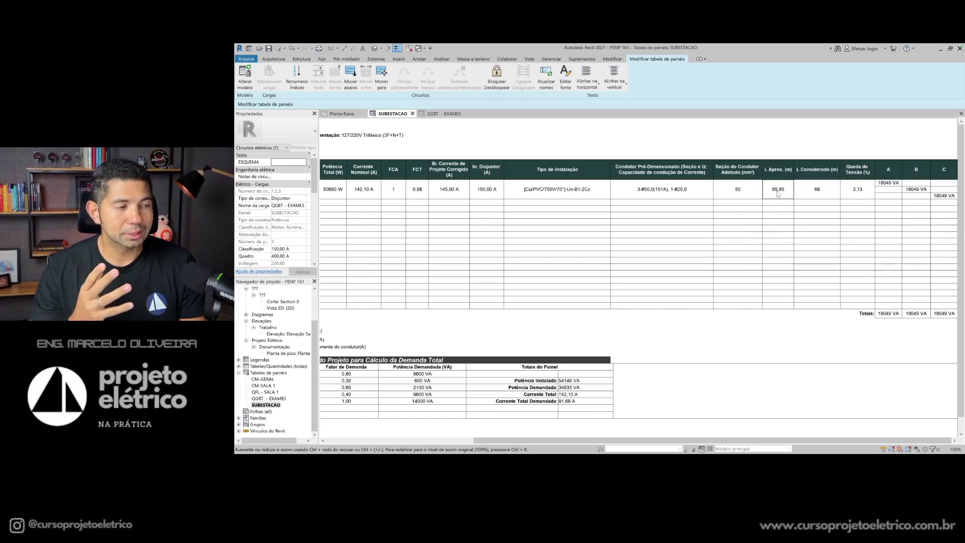
drag(777, 187, 776, 215)
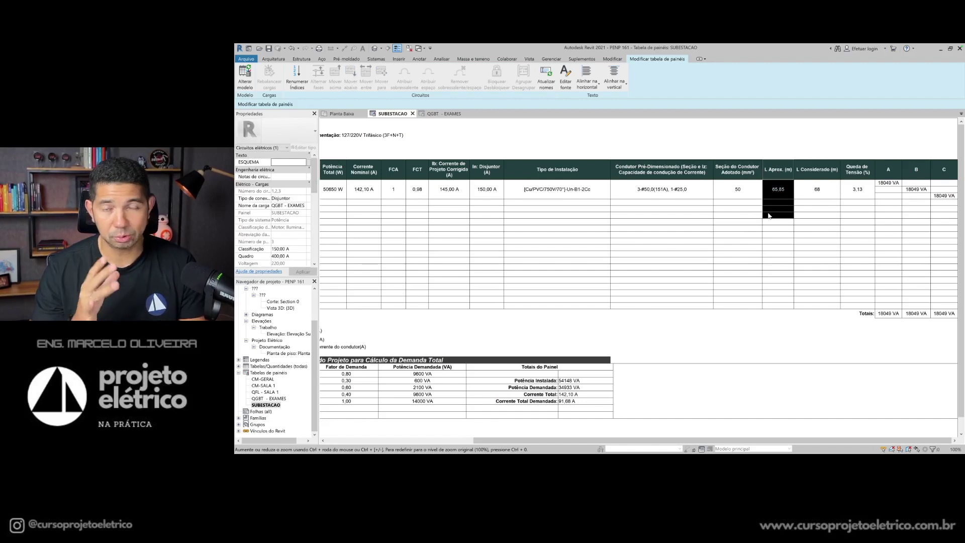
click(777, 195)
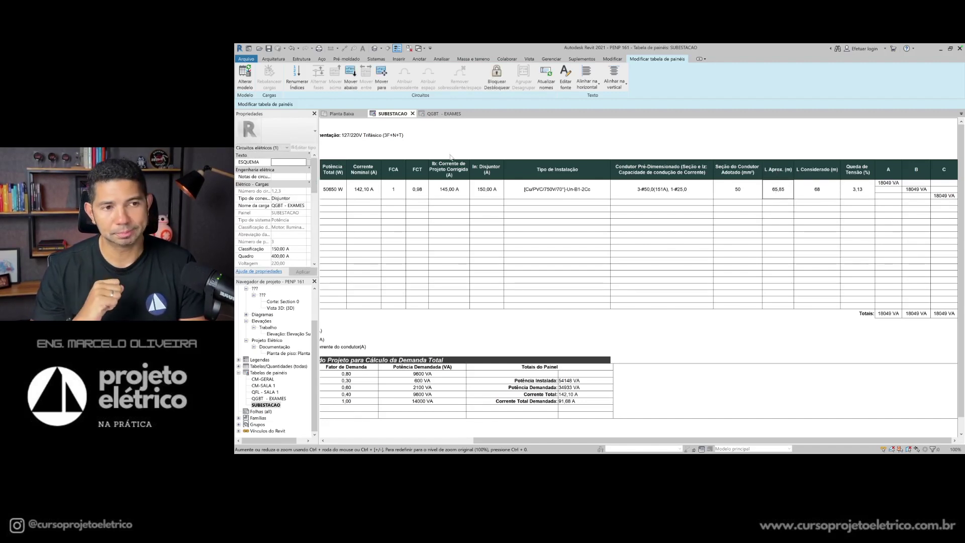
click(347, 113)
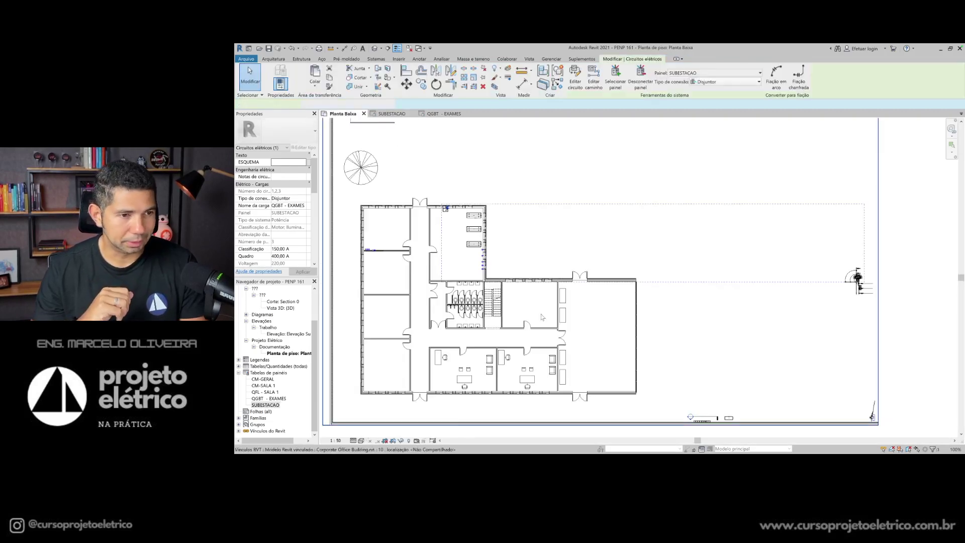
scroll(542, 317, up, 2)
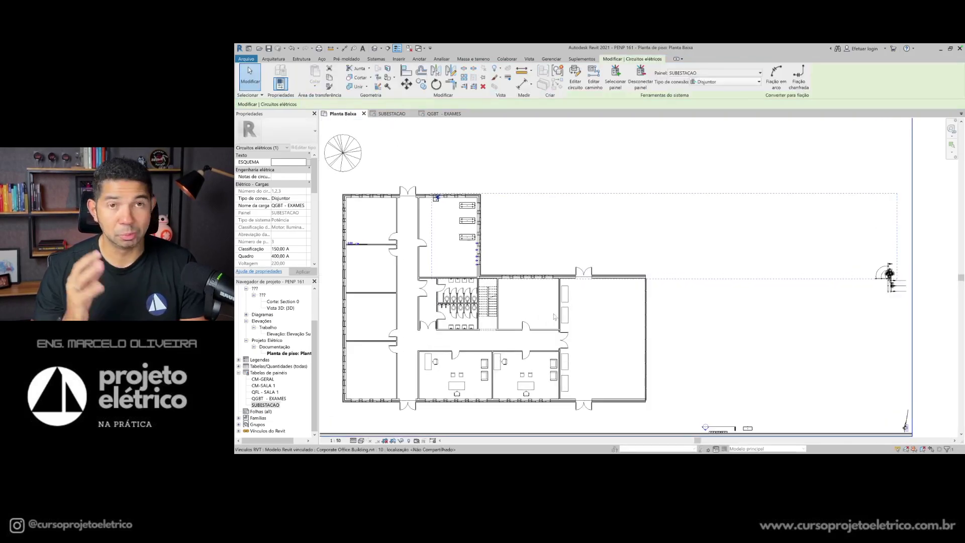
scroll(784, 352, up, 1)
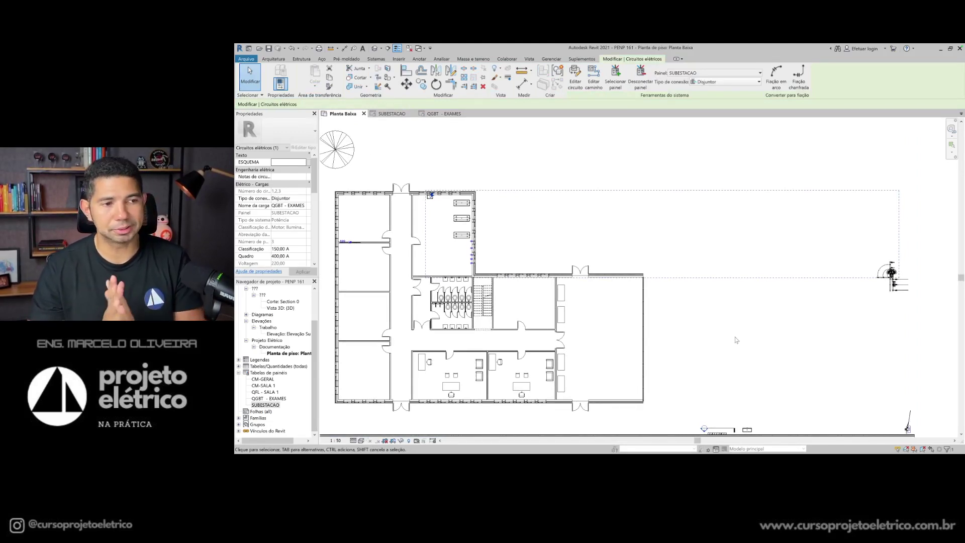
key(Escape)
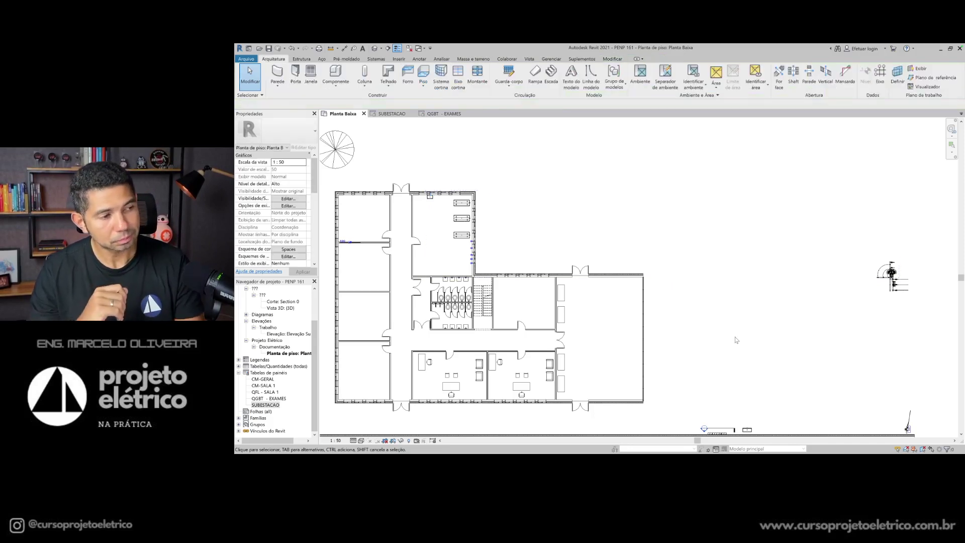
Step: Select the overhead substation on the floor plan and look over the route from it to the building
click(894, 280)
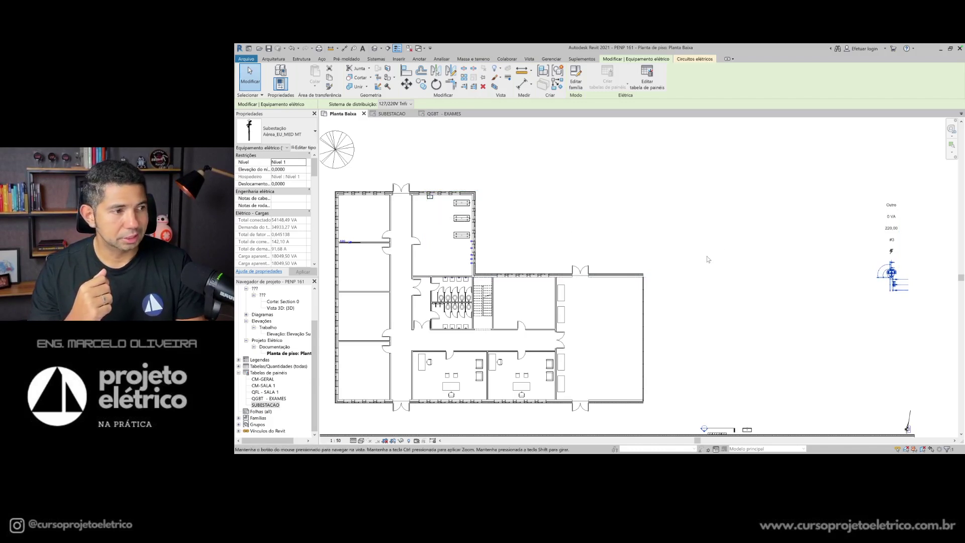
middle_drag(715, 251, 731, 237)
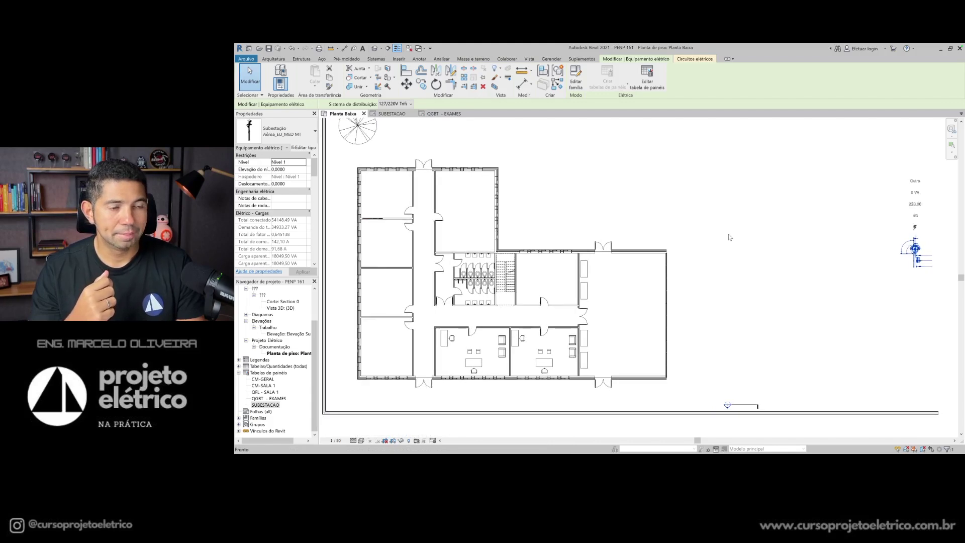
scroll(730, 237, down, 2)
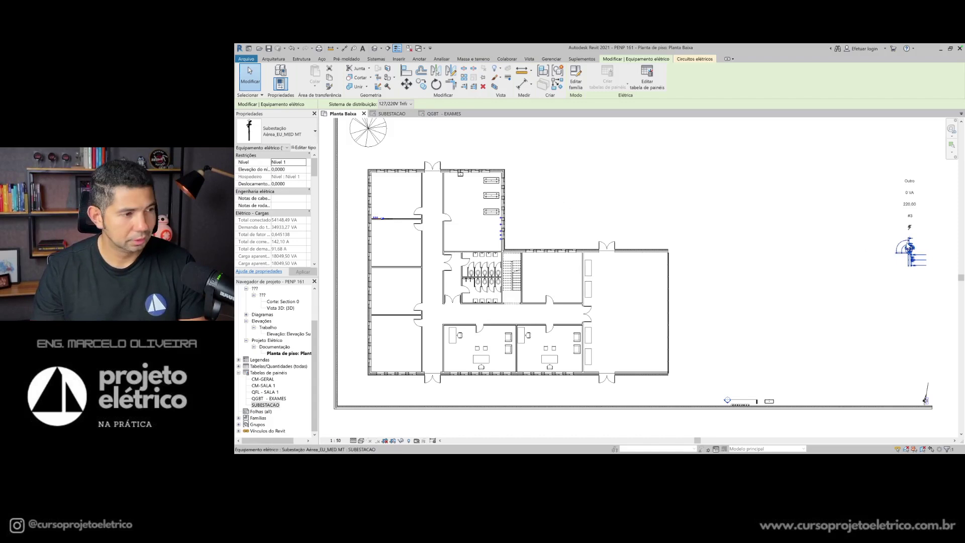
key(Tab)
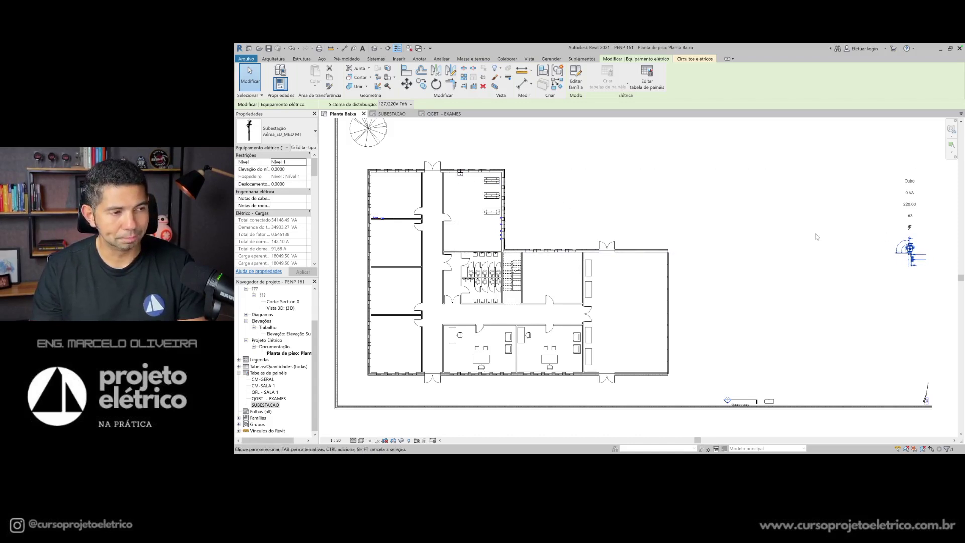
key(Tab)
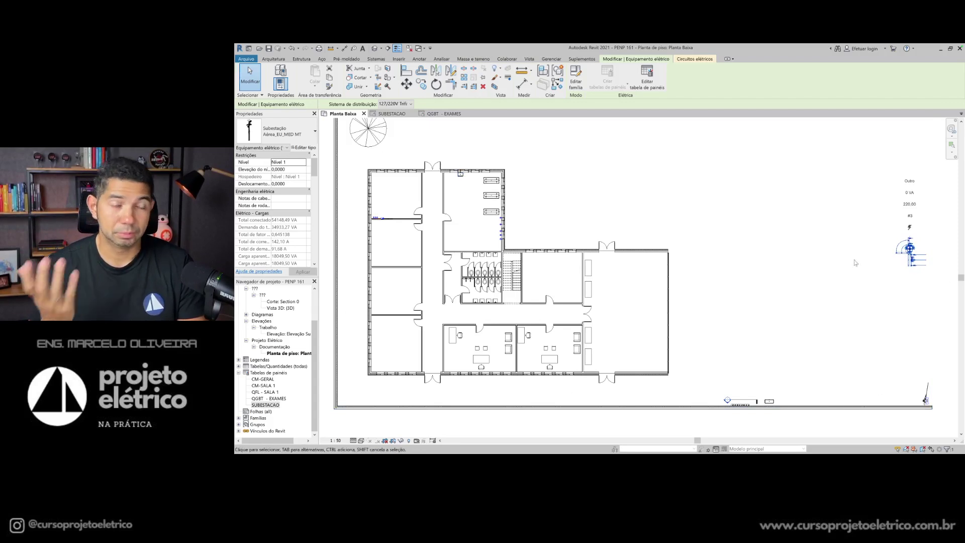
click(580, 185)
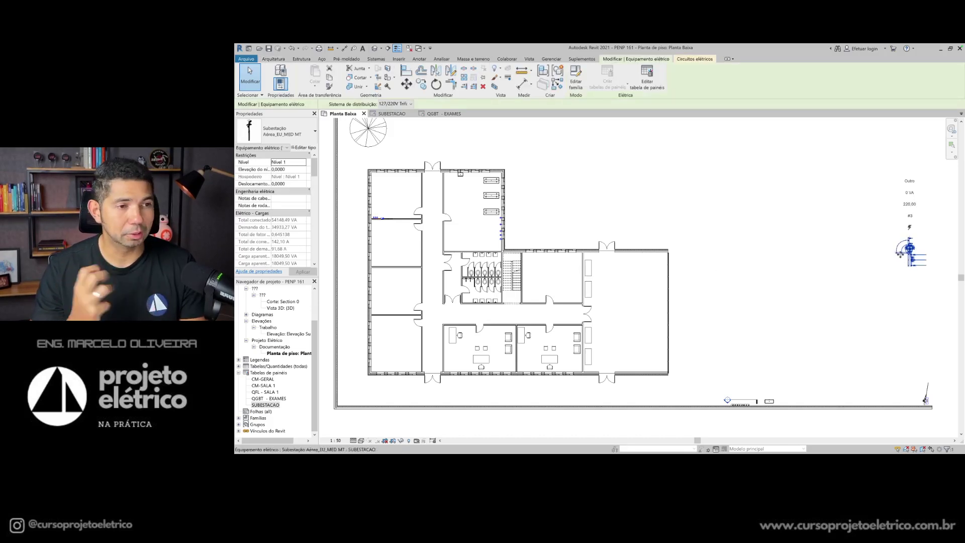
click(734, 200)
Step: Start editing the QGBT - EXAMES circuit's path from the overhead substation, with the path mode Dispositivo mais distante
click(901, 250)
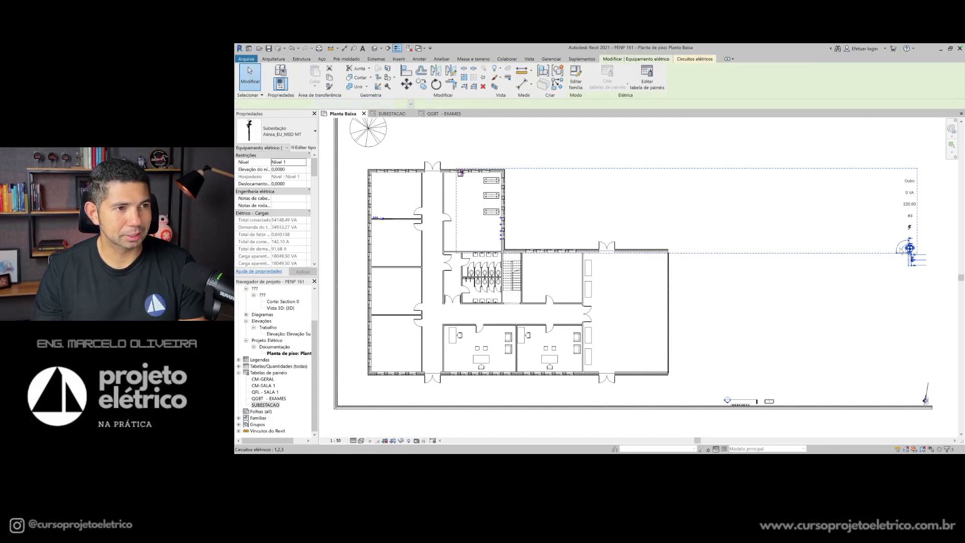
click(909, 250)
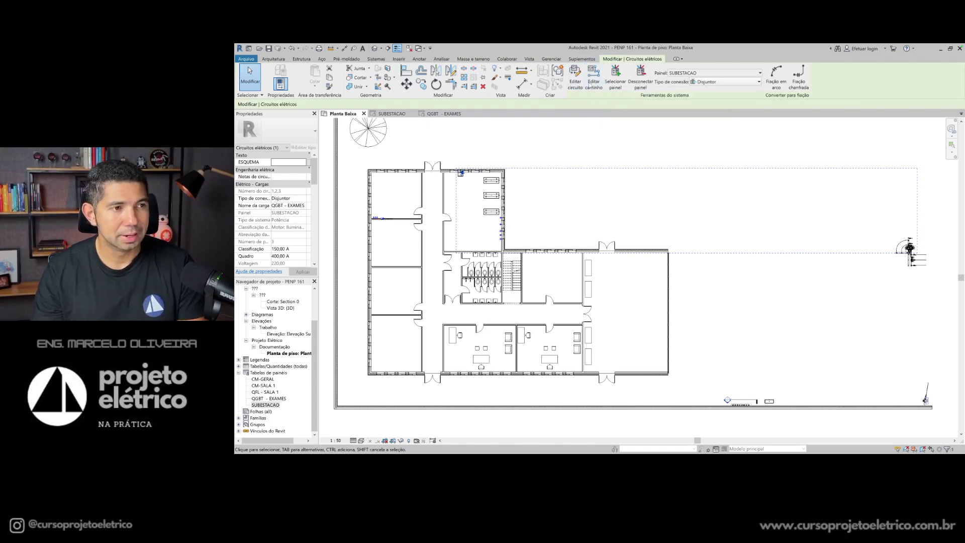
click(592, 82)
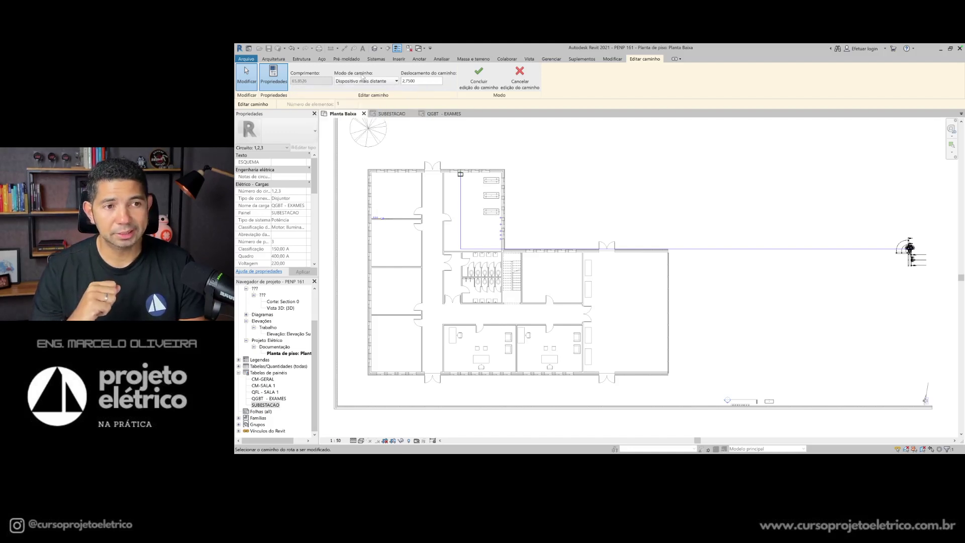
click(379, 81)
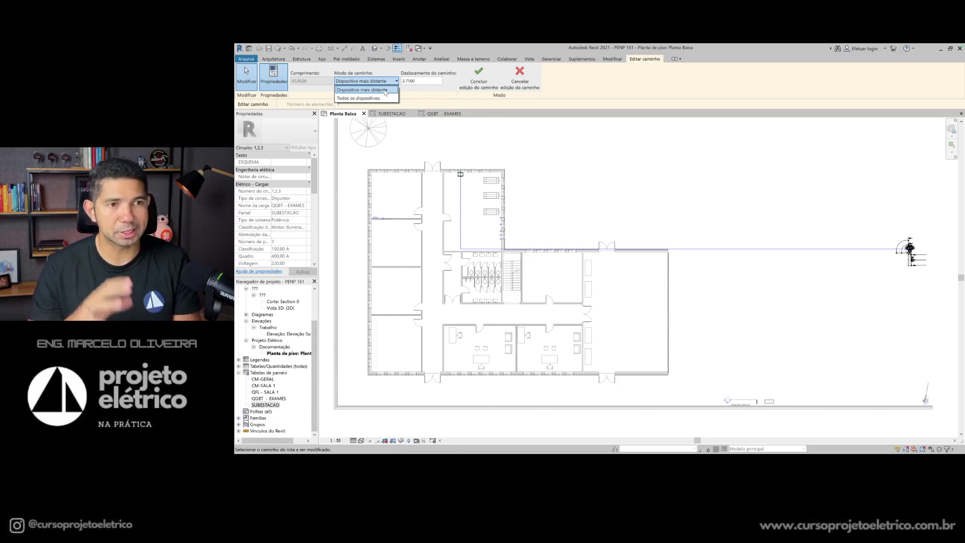
click(386, 90)
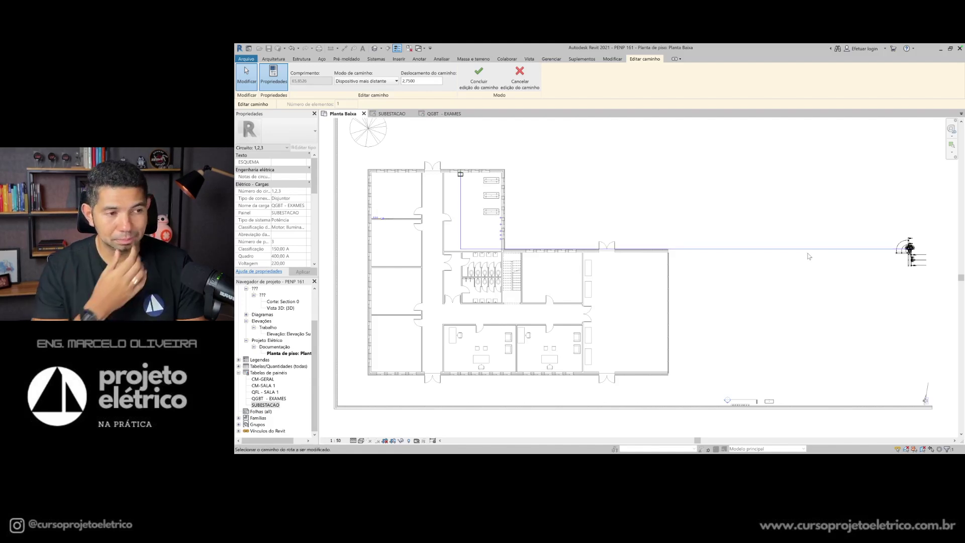
Step: Move the circuit path's corner outside the building, about 41.3 m from the substation, for a nearly straight route to the QGBT - EXAMES panel
click(824, 250)
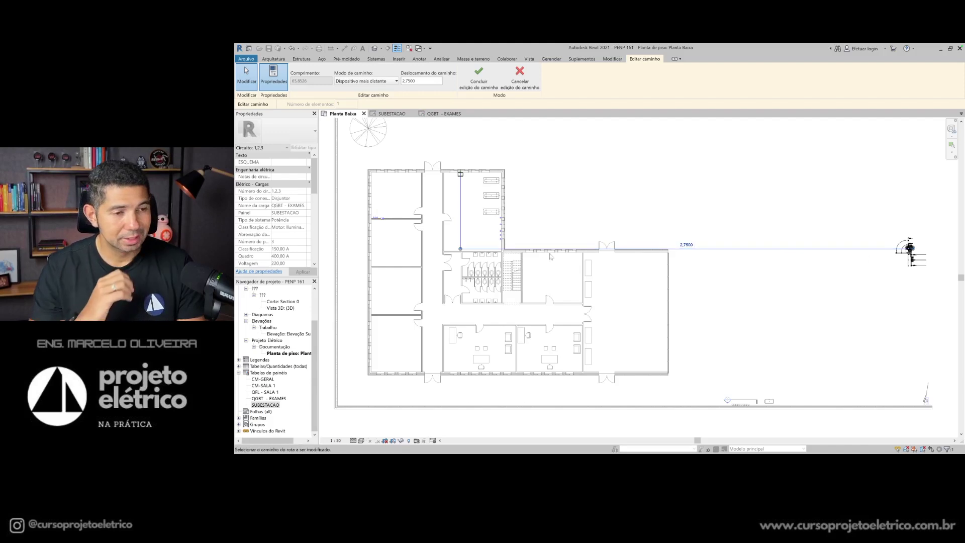
drag(461, 249, 544, 218)
drag(553, 210, 556, 193)
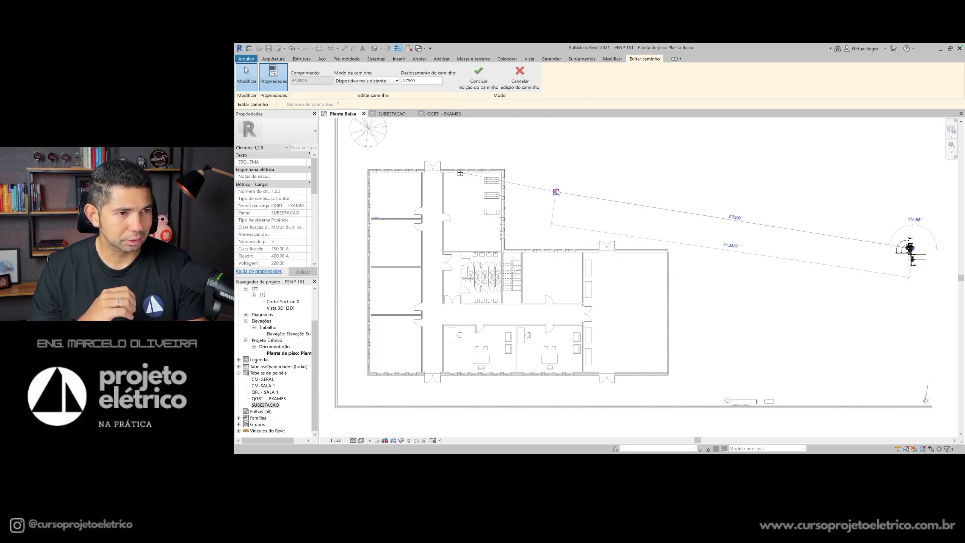
drag(558, 192, 558, 189)
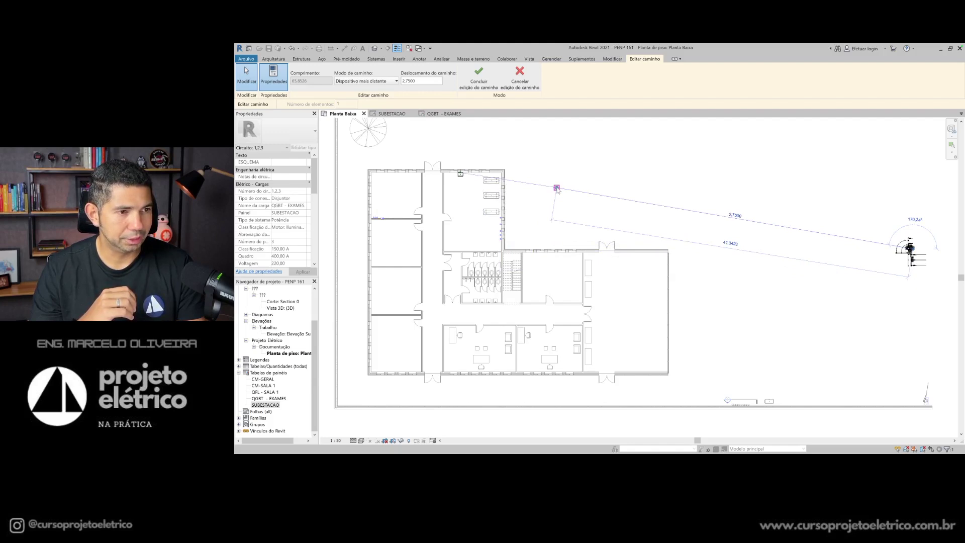
drag(557, 192, 557, 190)
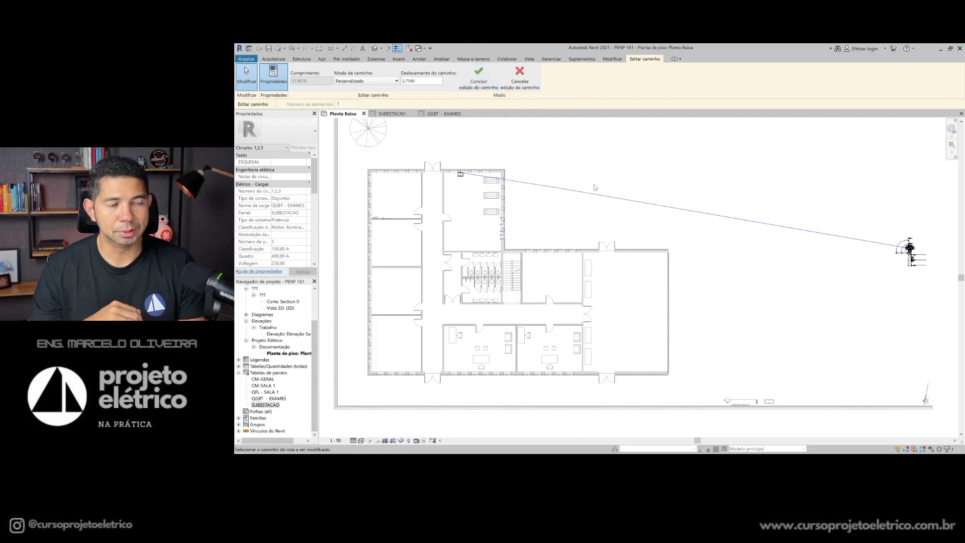
click(622, 198)
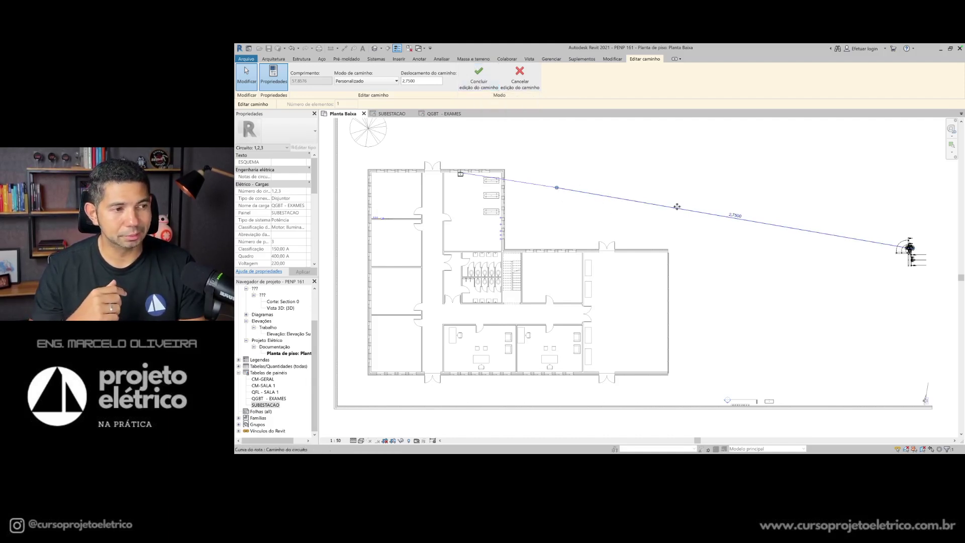
drag(887, 246, 865, 344)
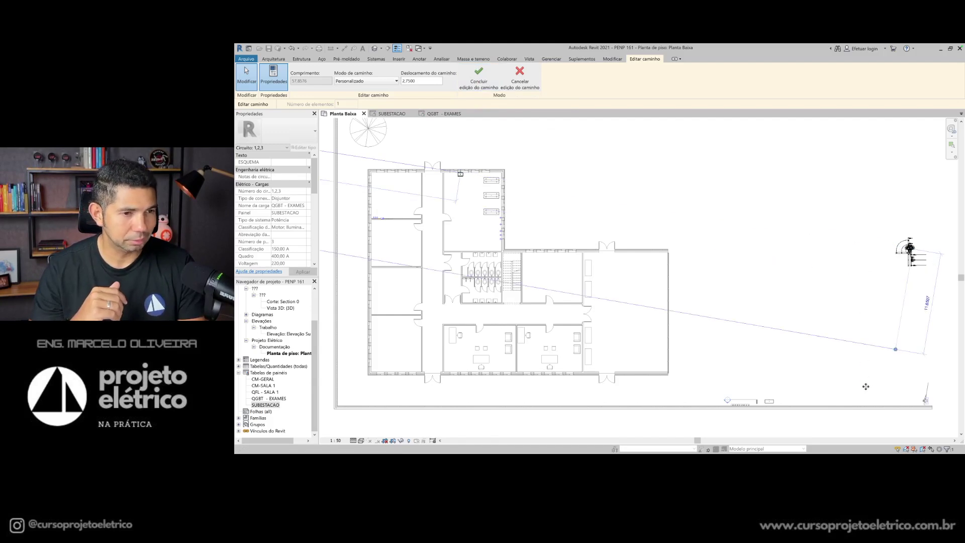
key(ctrl+z)
Step: Try routing the circuit path around the outside, above the building and the substation, and undo the reroute back to the straight path
drag(934, 239, 924, 145)
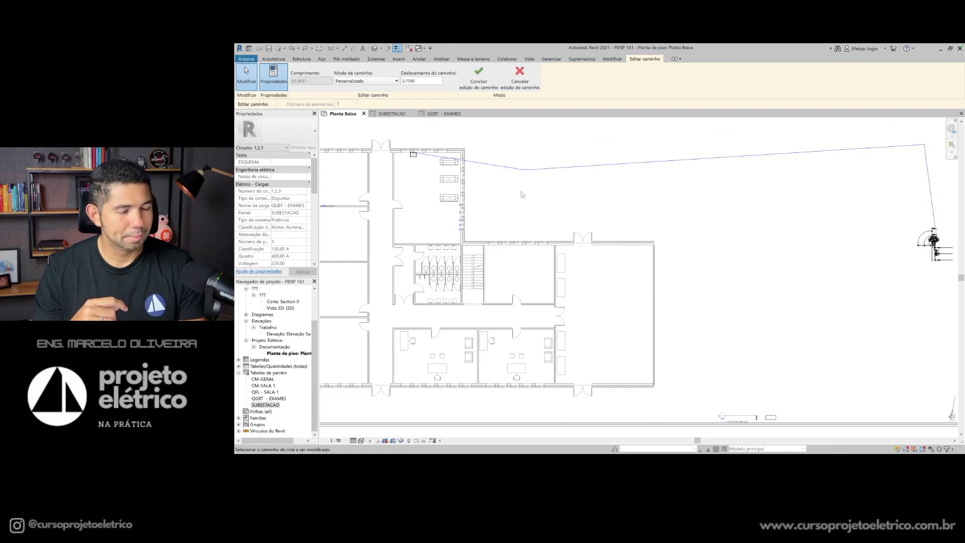
click(526, 169)
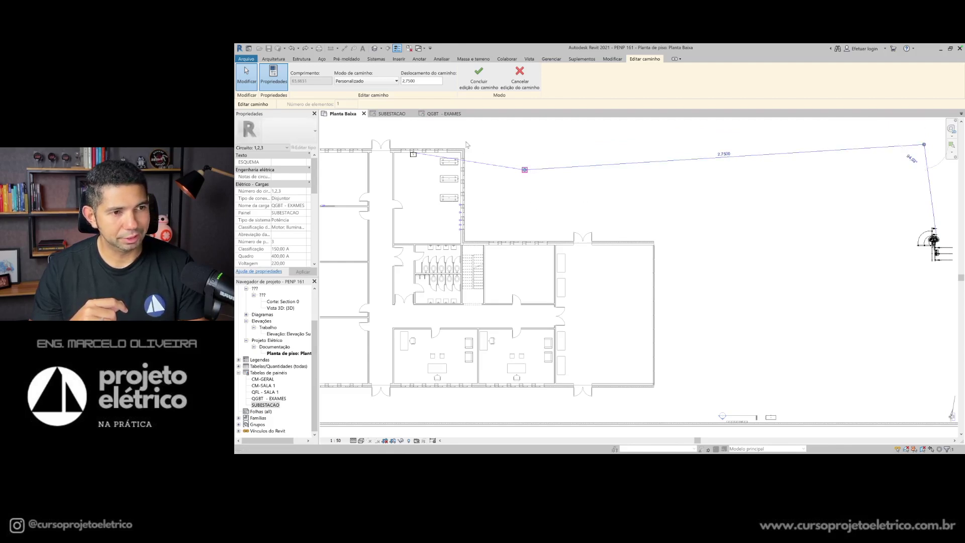
mouse_move(423, 137)
mouse_down()
mouse_move(408, 132)
mouse_move(417, 139)
mouse_up()
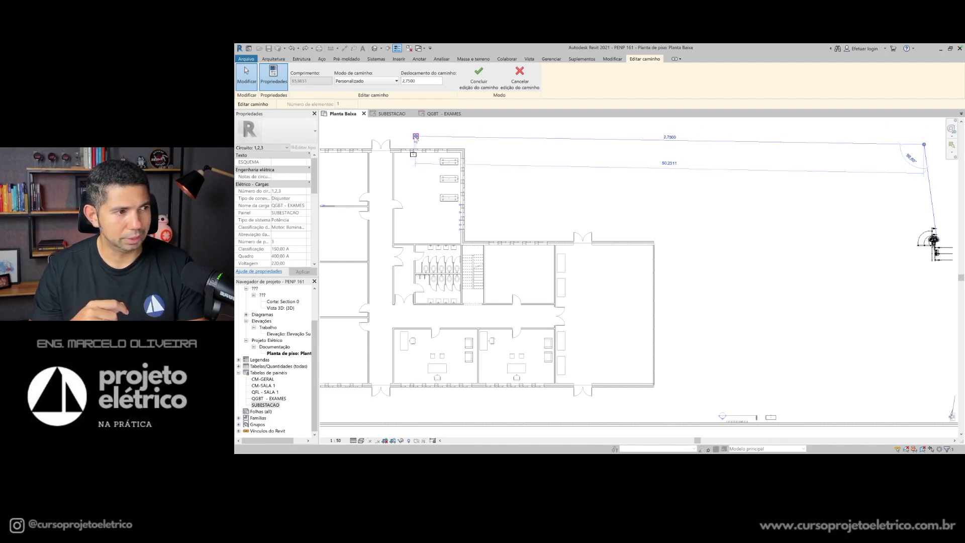
drag(415, 137, 415, 136)
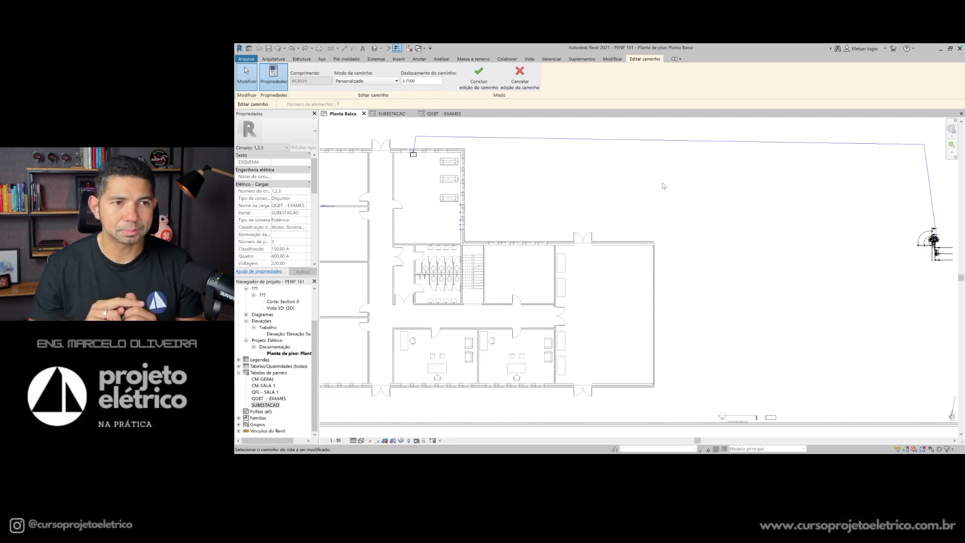
key(ctrl+z)
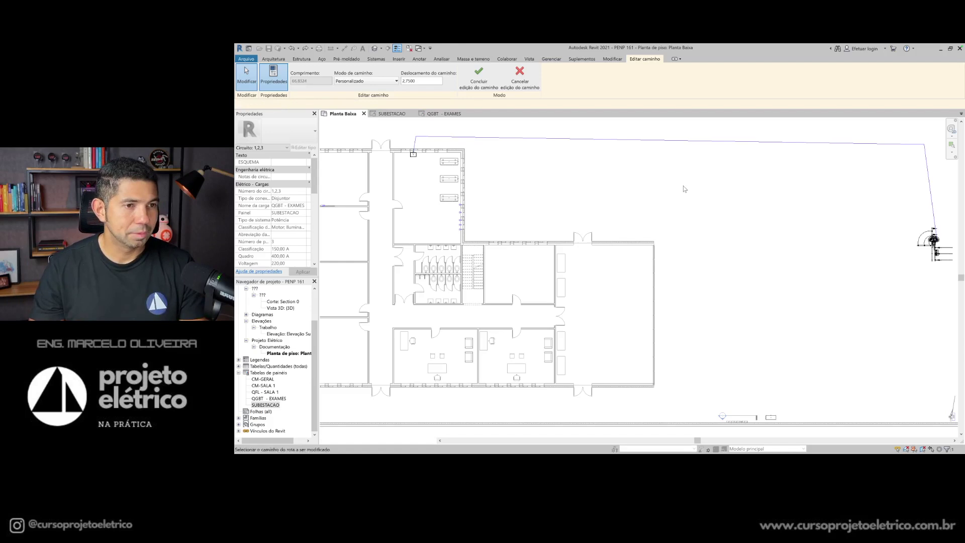
key(ctrl+z)
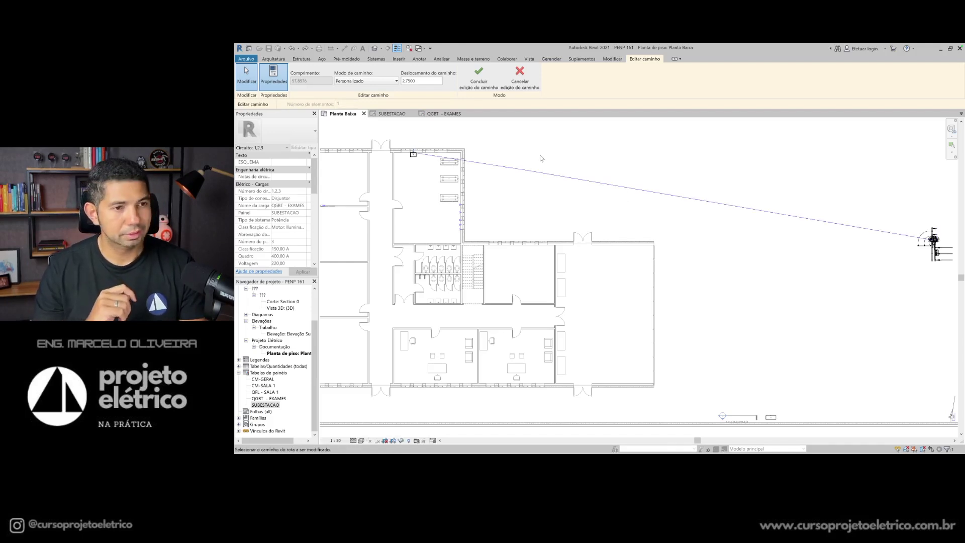
Step: Finish the circuit path edit and check the QGBT - EXAMES circuit's approximate length in the SUBESTACAO schedule
click(482, 82)
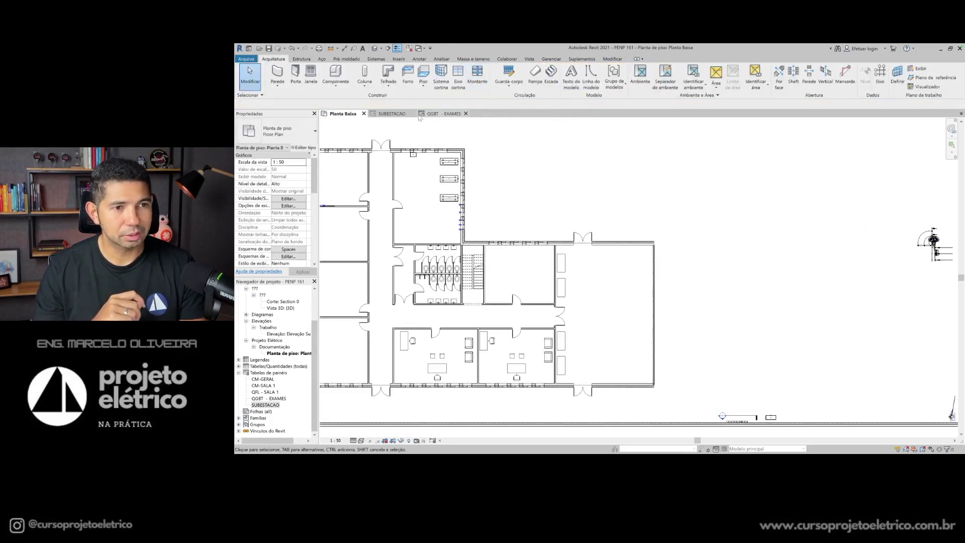
click(390, 114)
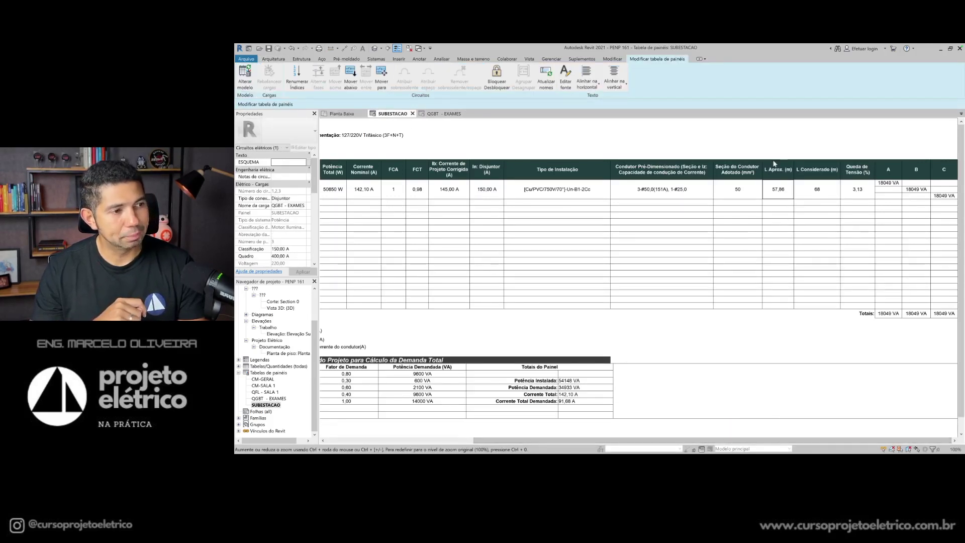
click(779, 202)
click(780, 196)
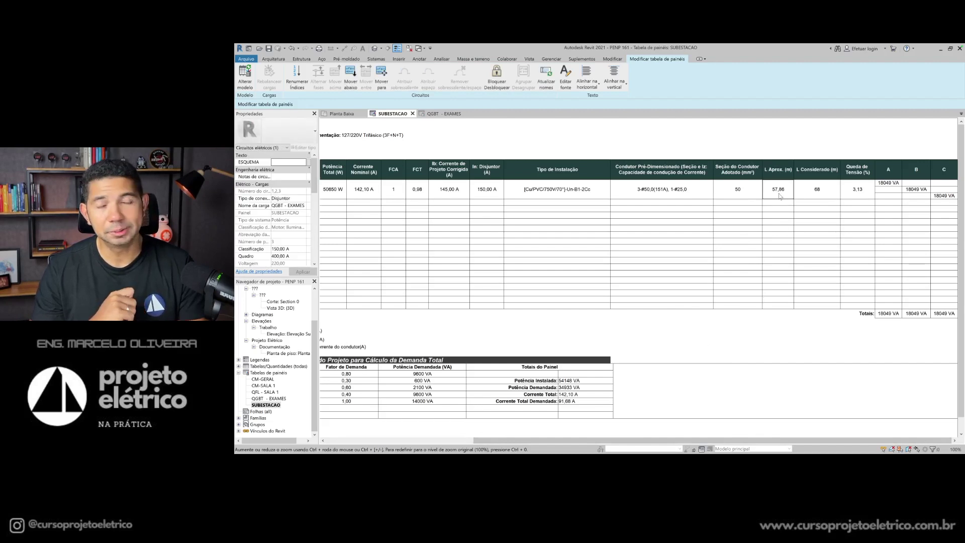
Step: Set the QGBT - EXAMES circuit's considered length (L Considerado) to 60 m
double_click(827, 197)
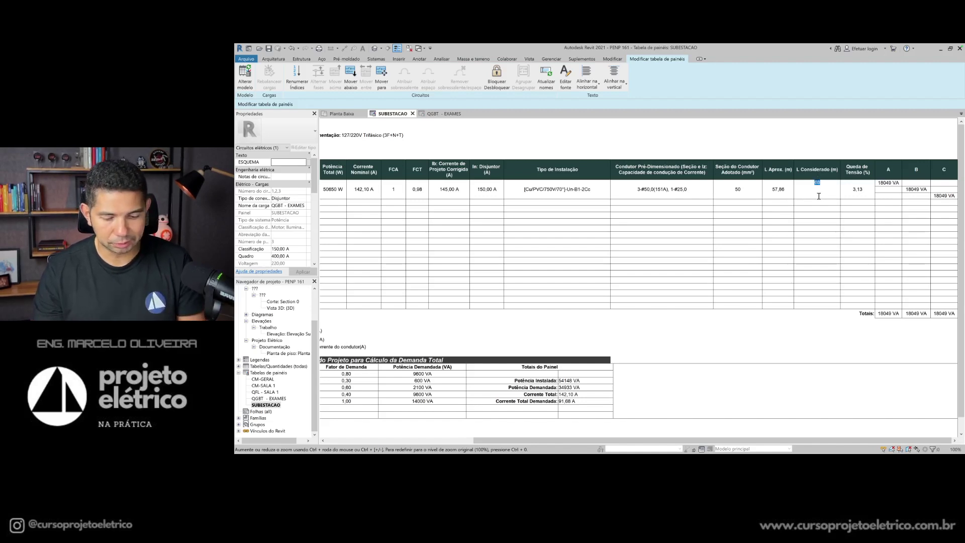
key(Return)
text(60)
key(Return)
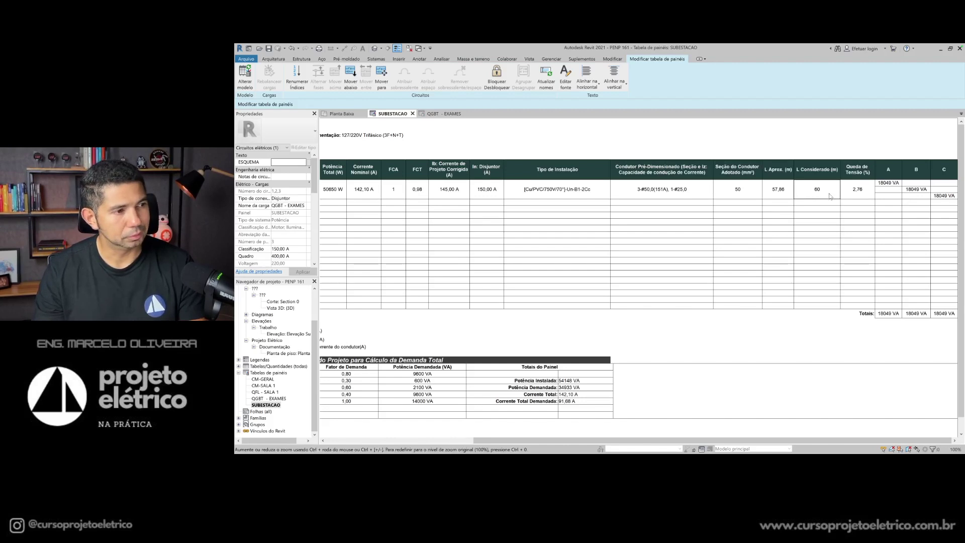
key(Escape)
Step: Examine the QGBT - EXAMES circuit's voltage drop against its adopted conductor section, pre-dimensioned conductor and approximate length
click(851, 203)
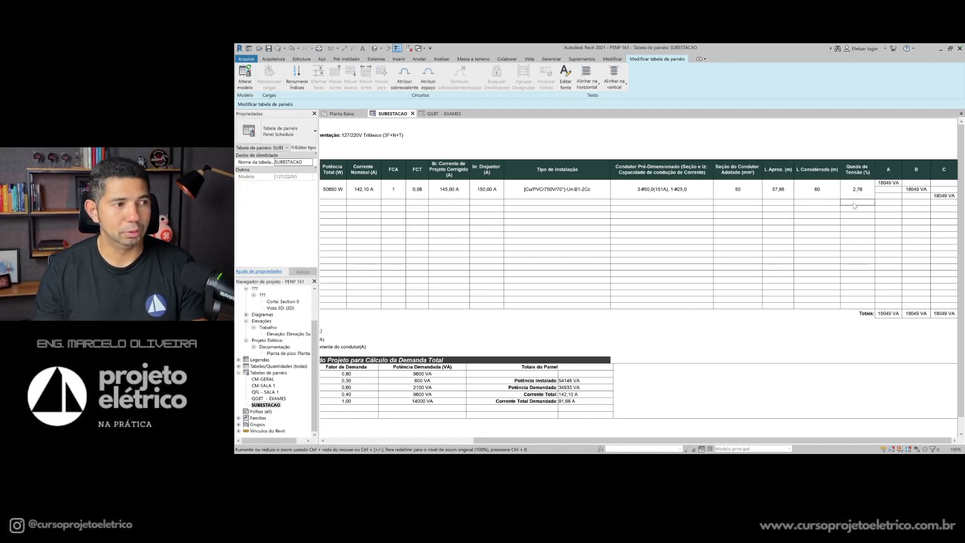
click(737, 195)
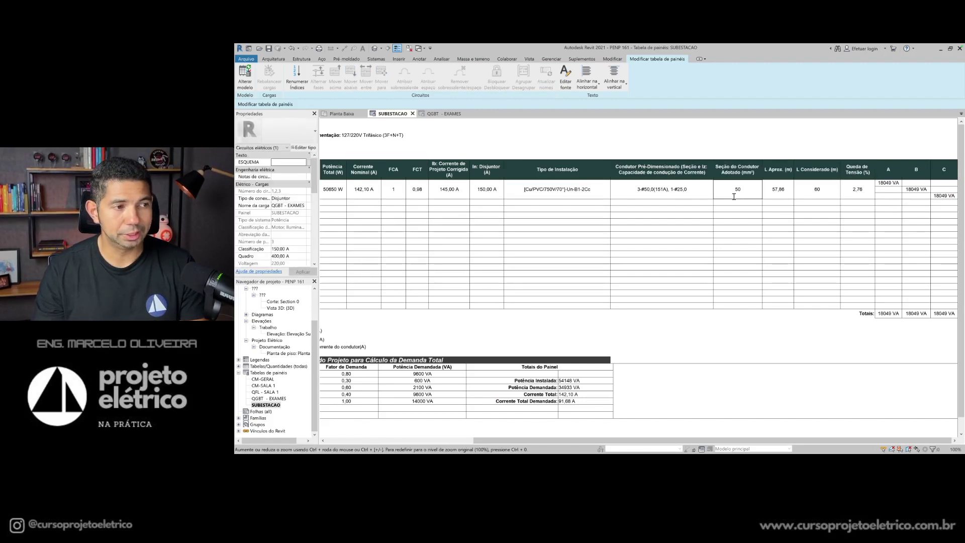
click(739, 209)
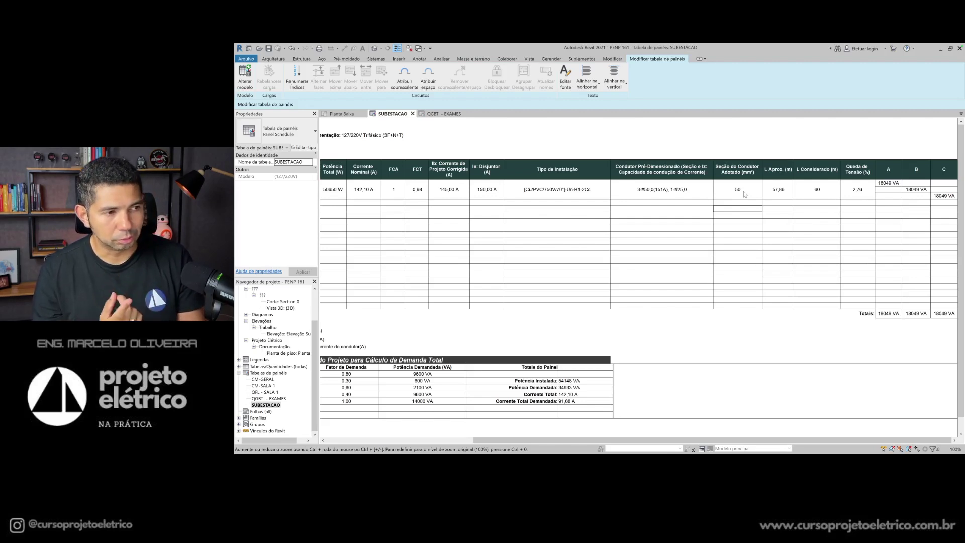
click(744, 191)
click(742, 209)
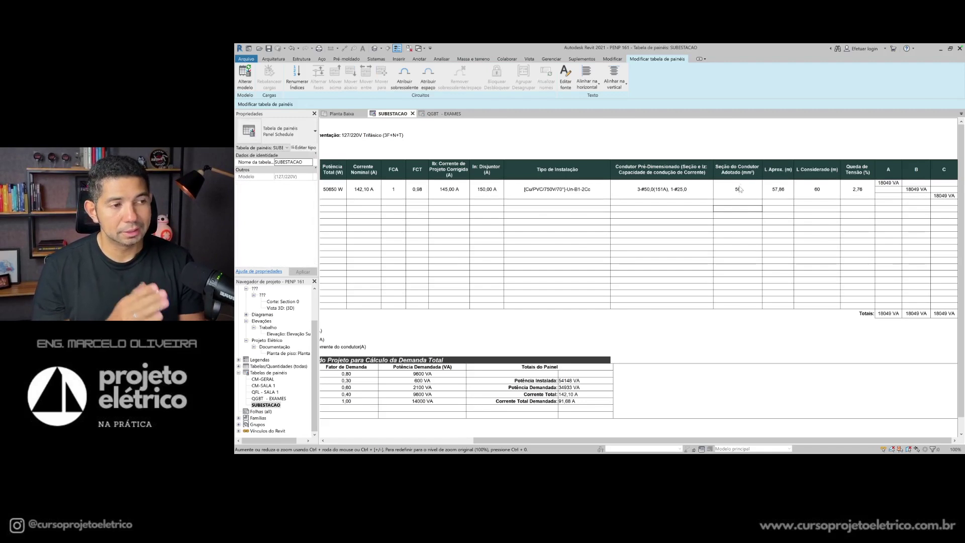
click(740, 190)
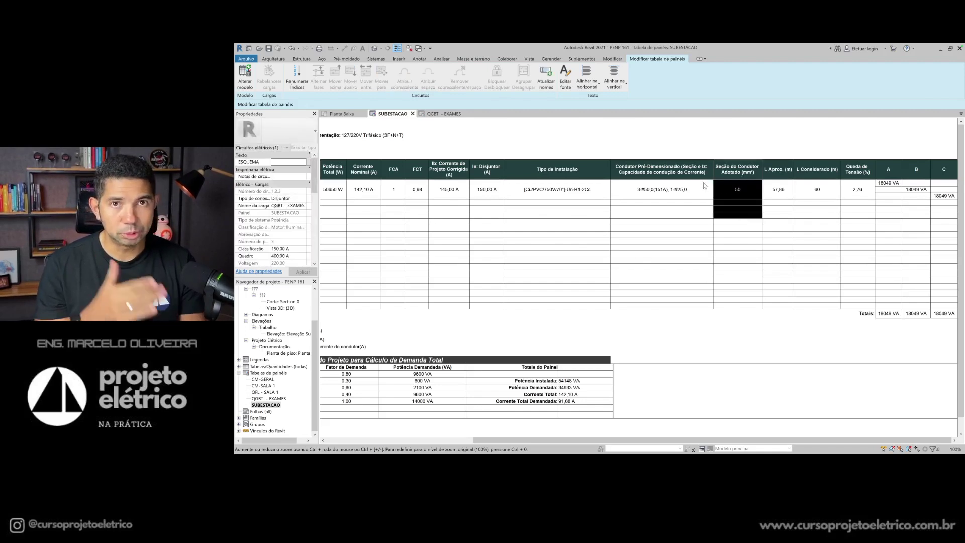
click(655, 198)
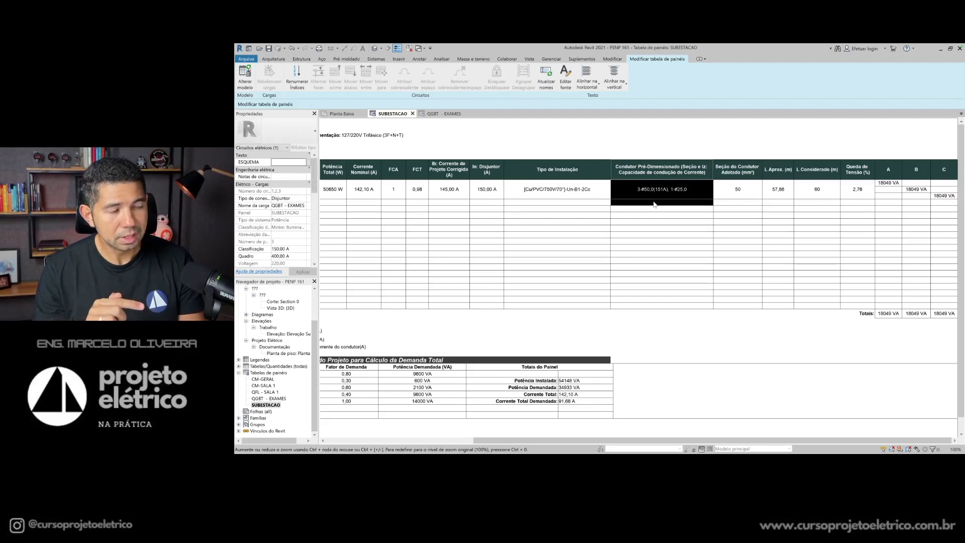
click(862, 196)
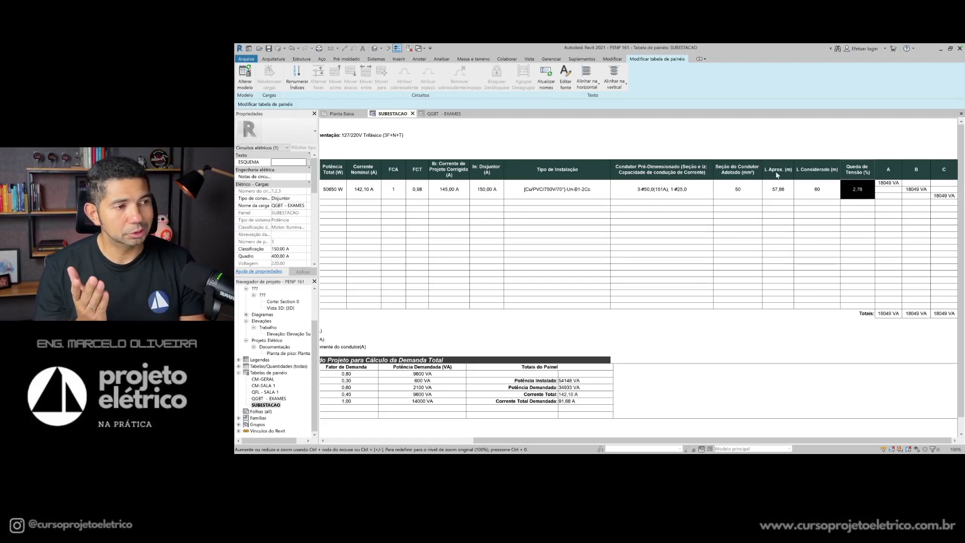
click(776, 197)
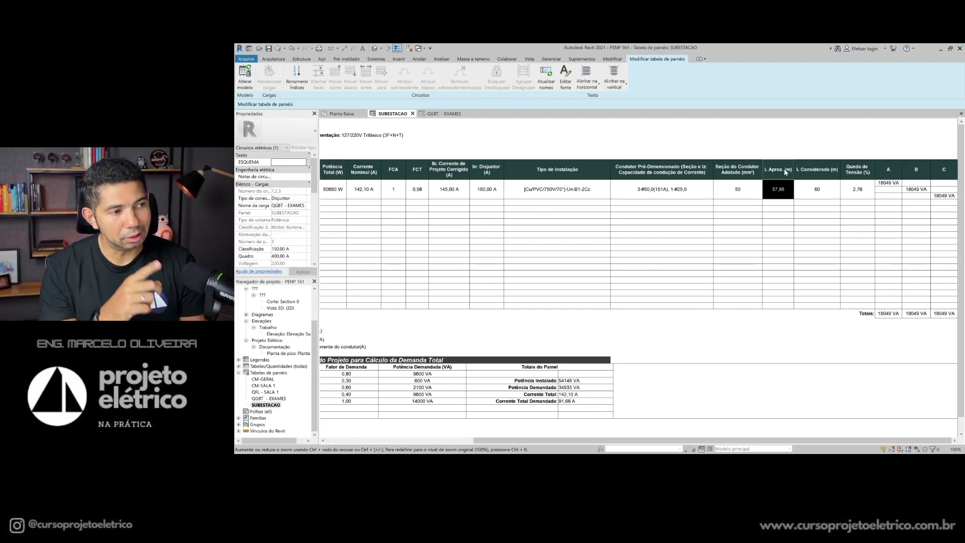
click(785, 206)
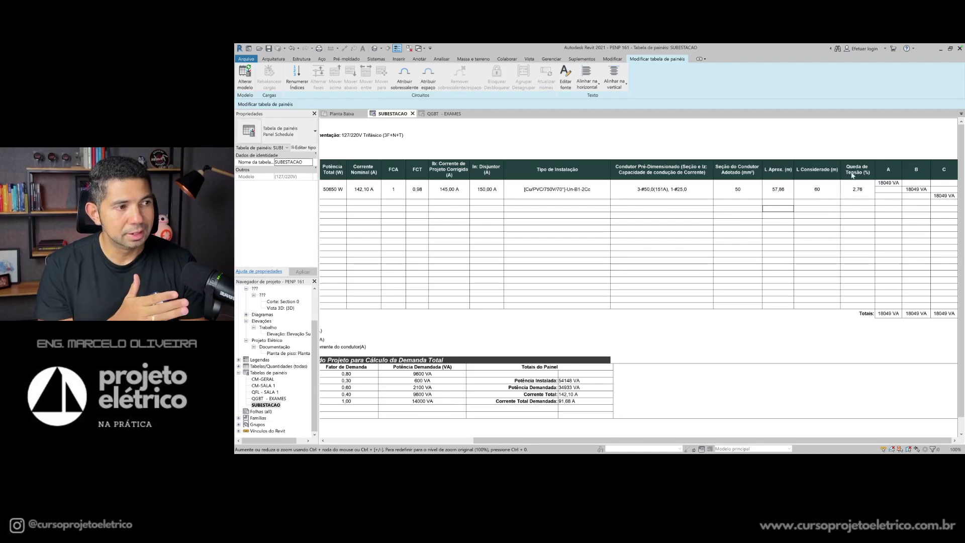
click(856, 192)
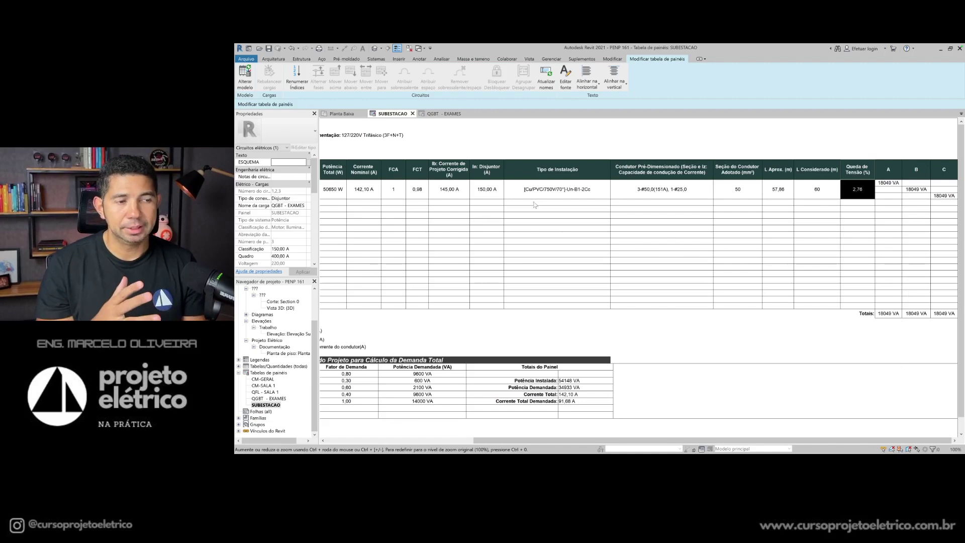
Step: Look over the QGBT - EXAMES circuit on the Planta Baixa floor plan and return to the SUBESTACAO schedule
click(346, 116)
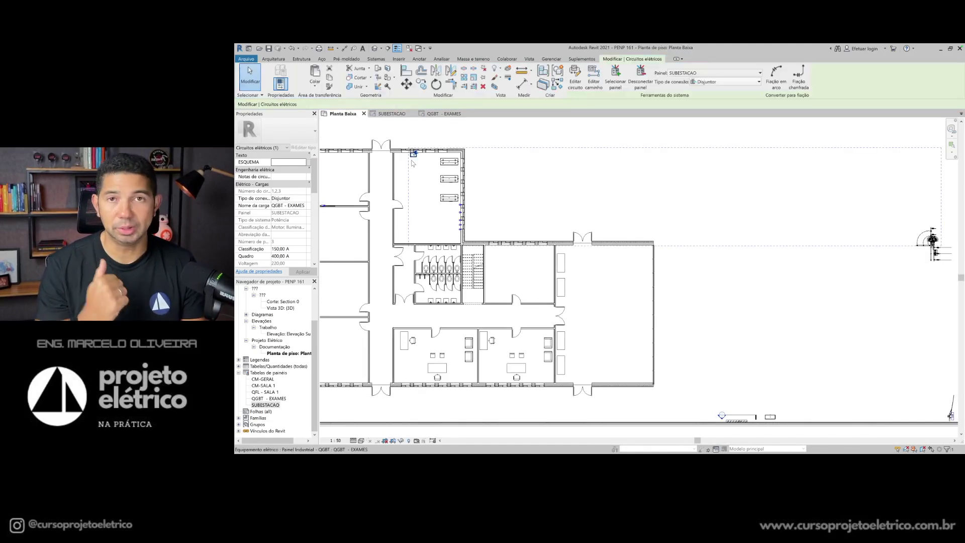
click(459, 142)
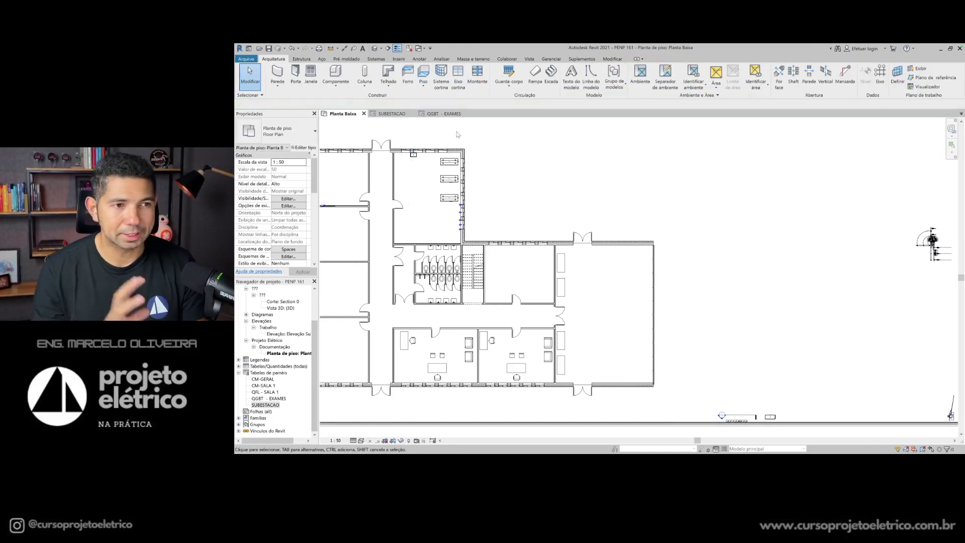
click(395, 116)
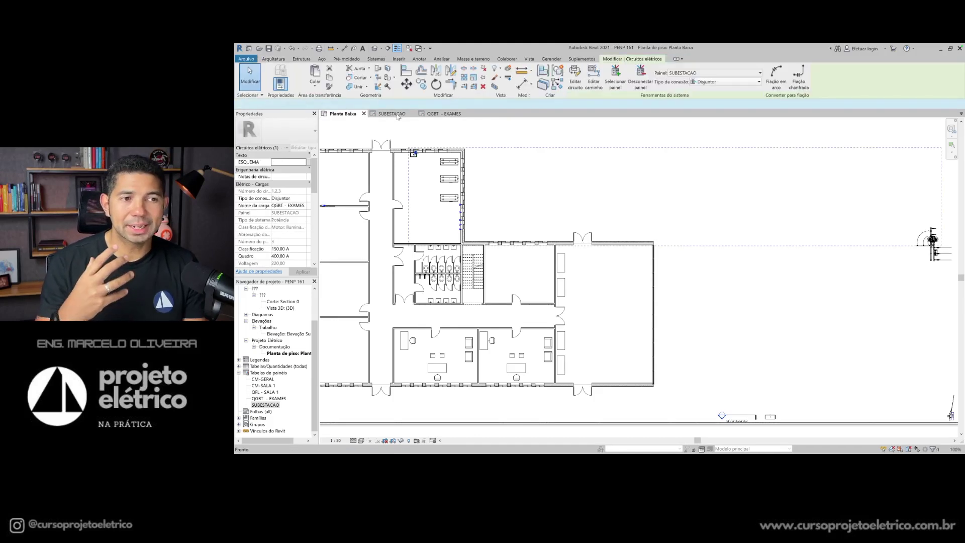
Step: Review the QGBT - EXAMES row and demand summary in the SUBESTACAO schedule, and examine the circuit's route to the substation on the Planta Baixa floor plan
click(396, 116)
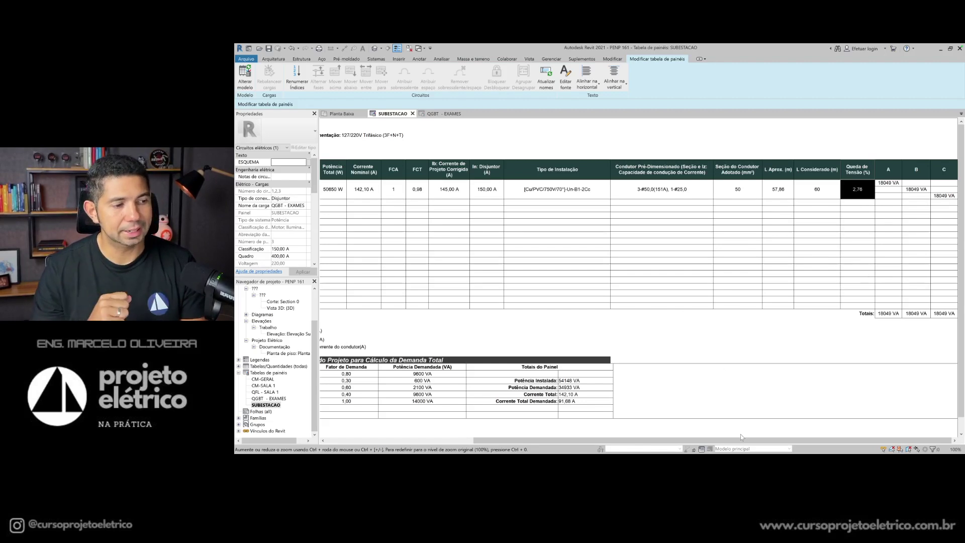
drag(748, 443, 600, 443)
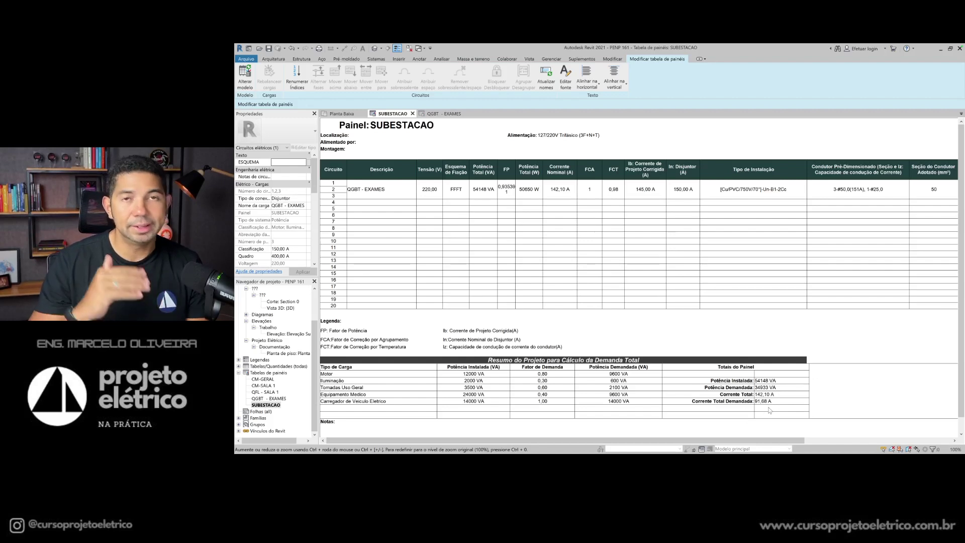
click(342, 114)
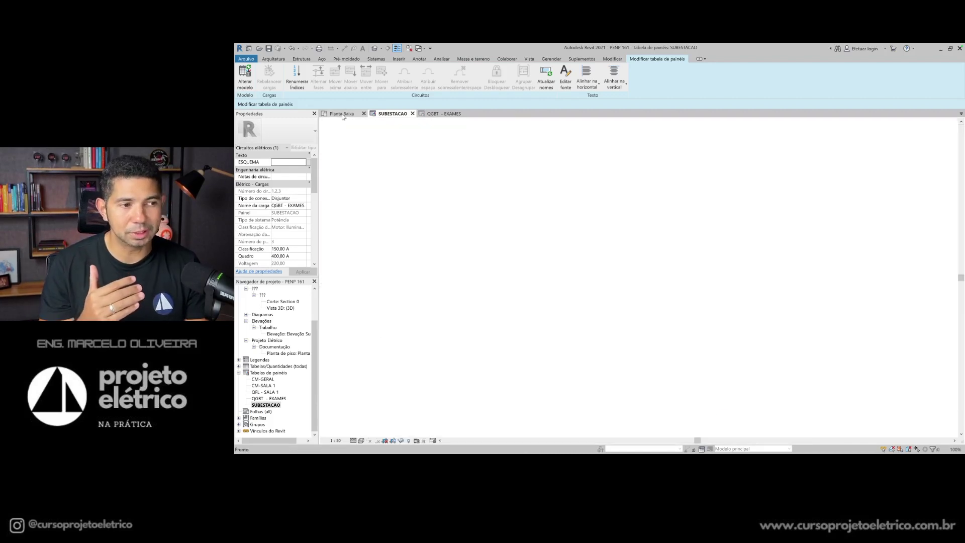
scroll(948, 236, up, 5)
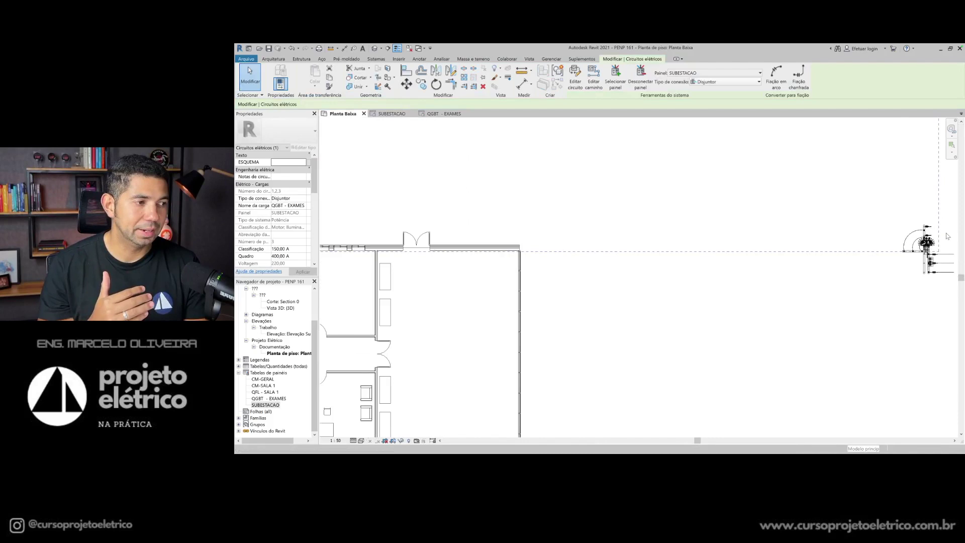
middle_drag(880, 274, 795, 271)
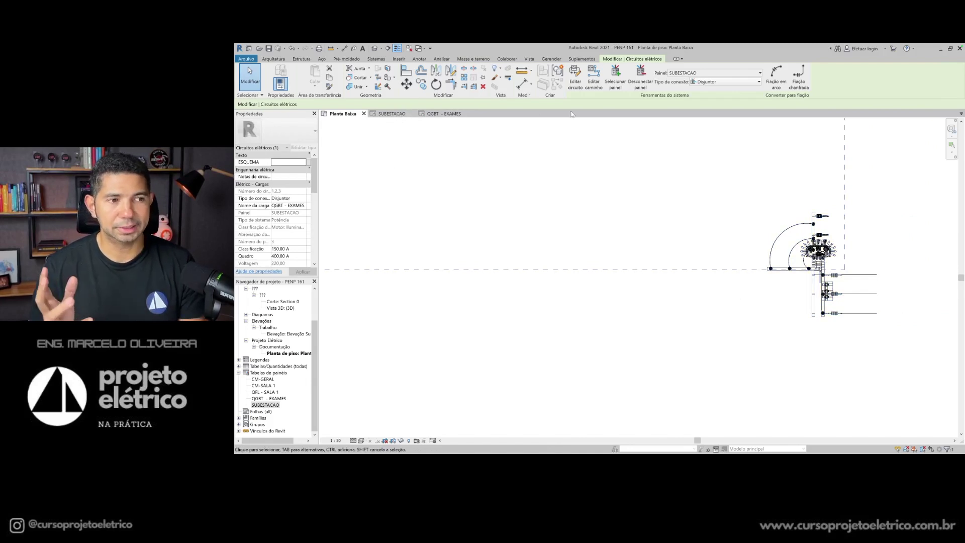
scroll(603, 272, down, 3)
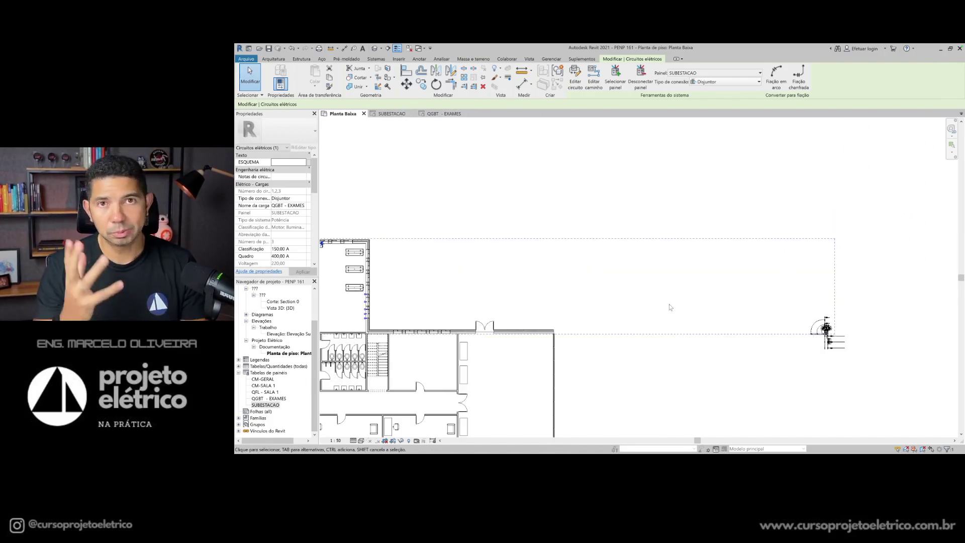
scroll(557, 340, down, 5)
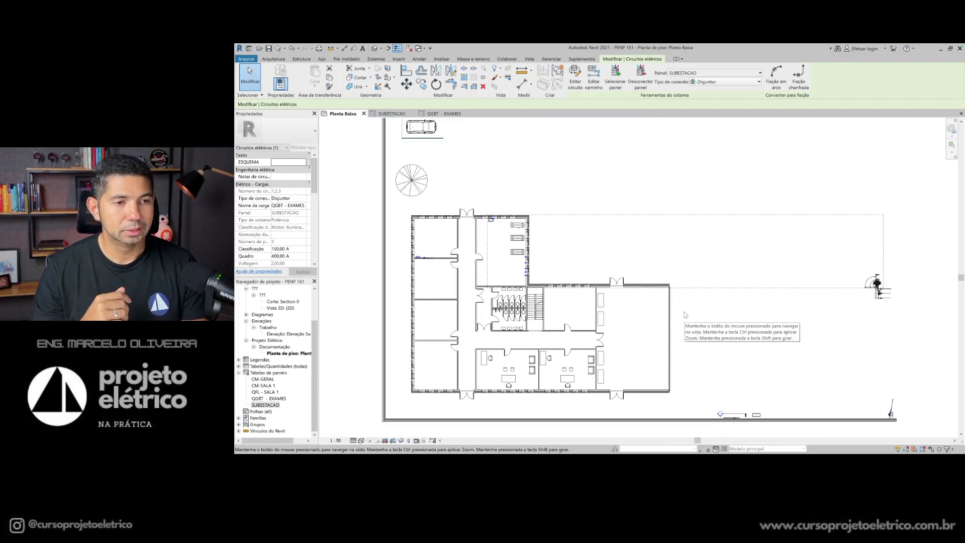